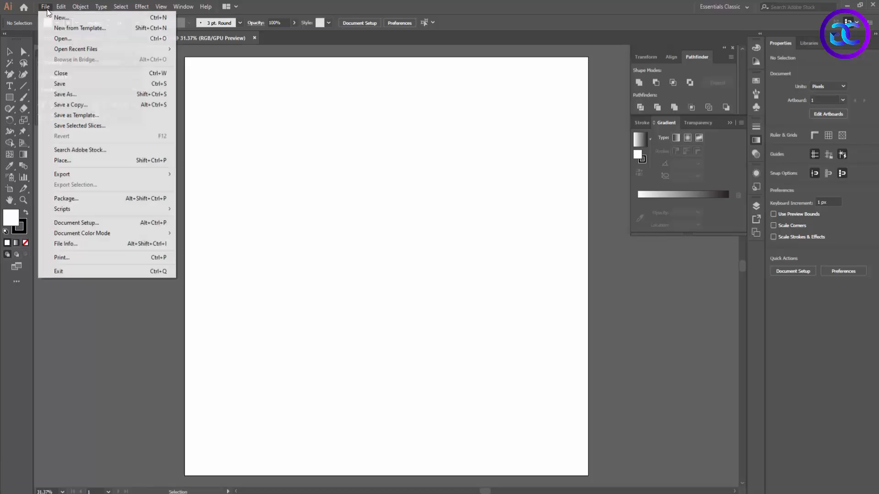
Start a new document measured in inches, 3.5 in wide and 2 in high.
click(57, 16)
click(613, 200)
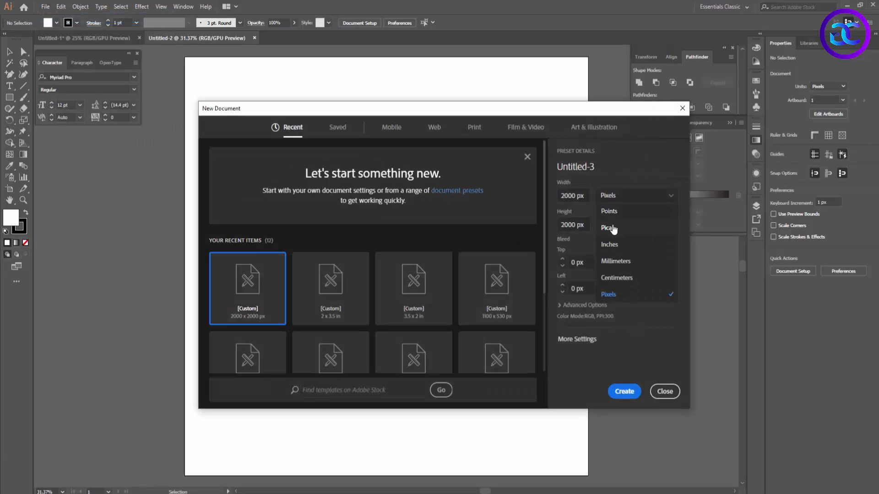
click(609, 244)
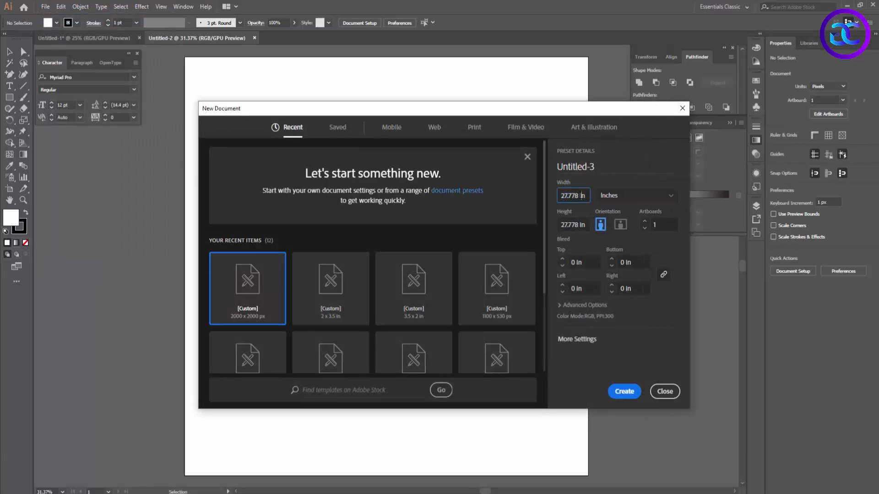
triple_click(582, 195)
text(3.5)
key(Tab)
text(2)
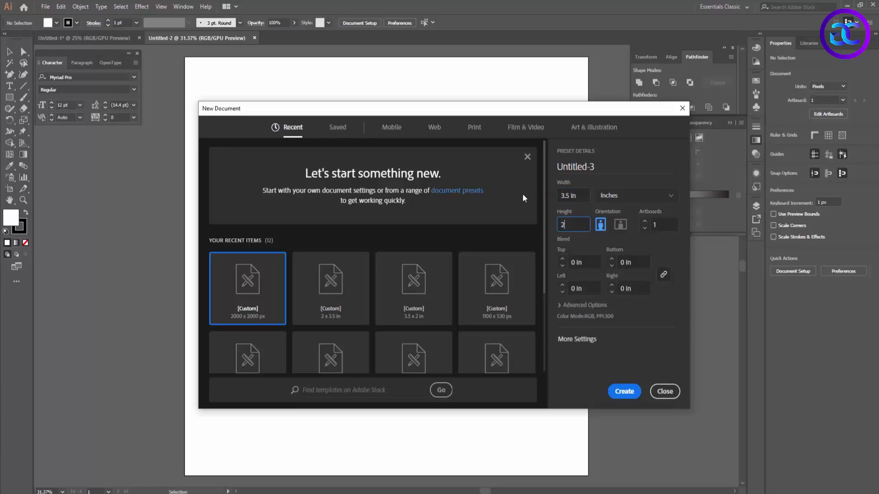
Set landscape orientation, two artboards and a 0.125 in bleed on all sides, and create the document.
key(Tab)
key(Tab)
click(644, 222)
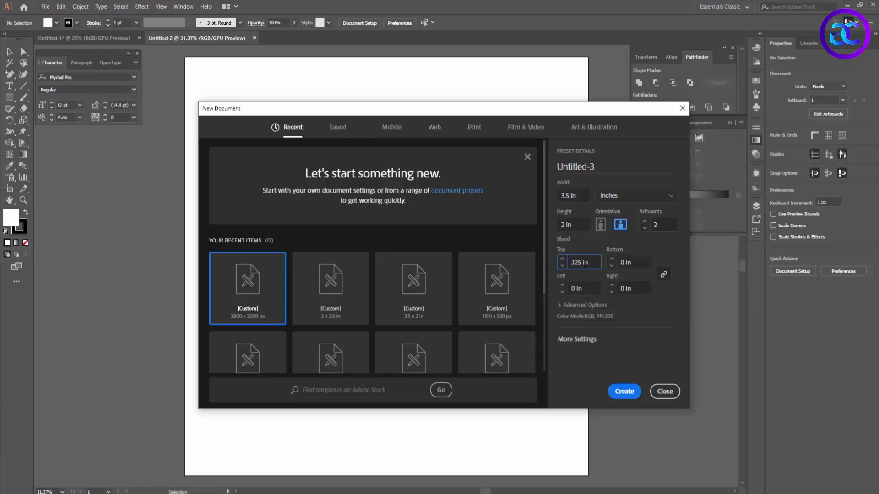
click(629, 292)
click(624, 396)
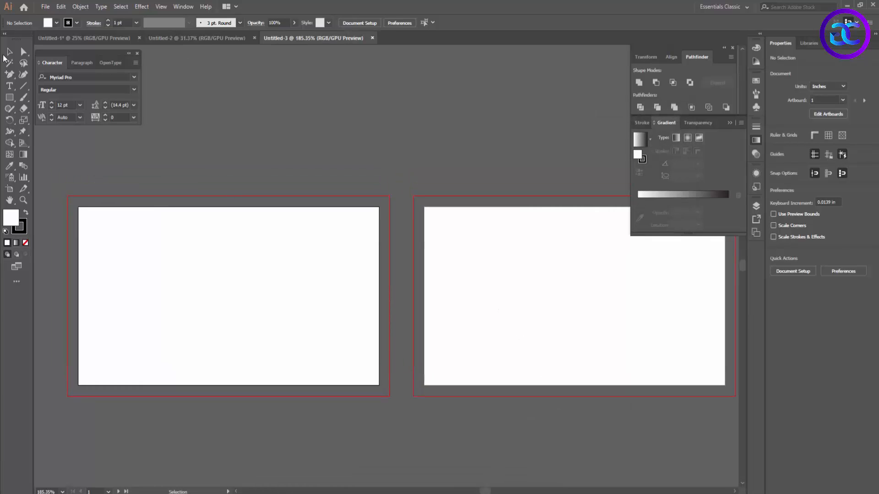
Draw a white 3.5 × 2 in rectangle without a stroke exactly over the first artboard.
click(71, 23)
key(Escape)
key(m)
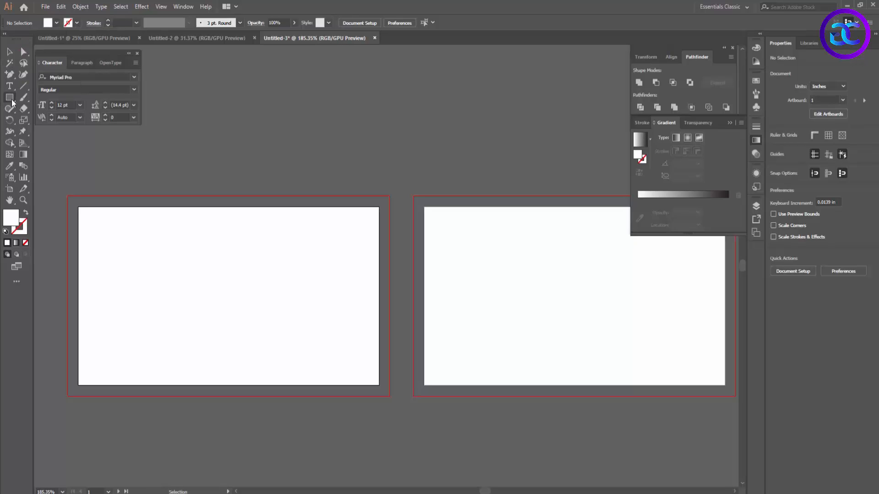
drag(78, 207, 380, 387)
Offset the first artboard's rectangle by -0.125 in and convert the inner path into a safe-area guide.
click(80, 7)
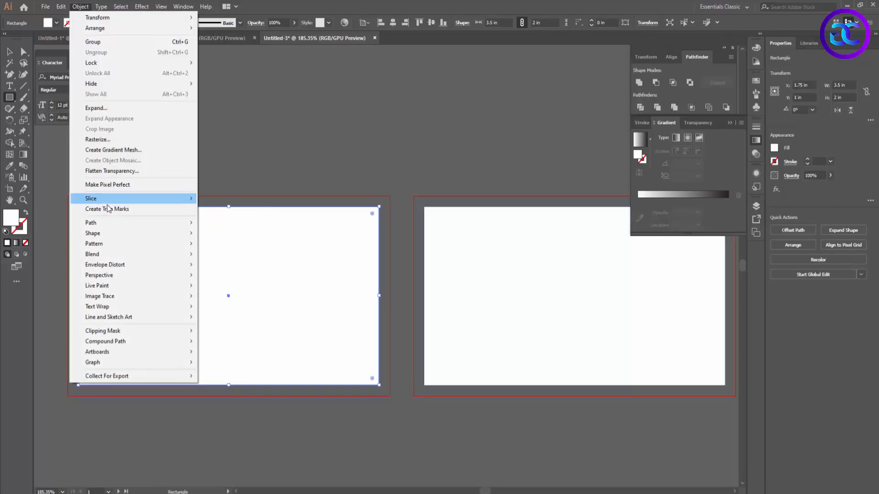
mouse_move(88, 221)
click(225, 255)
click(159, 235)
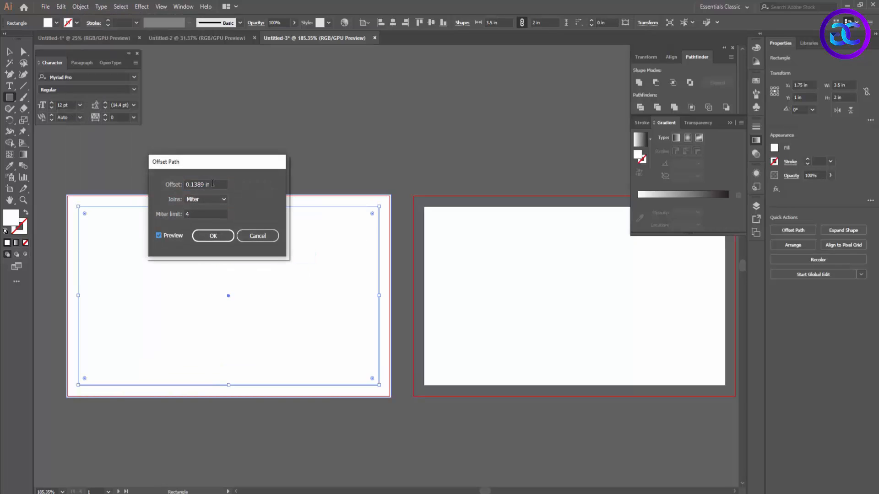
text(-.125)
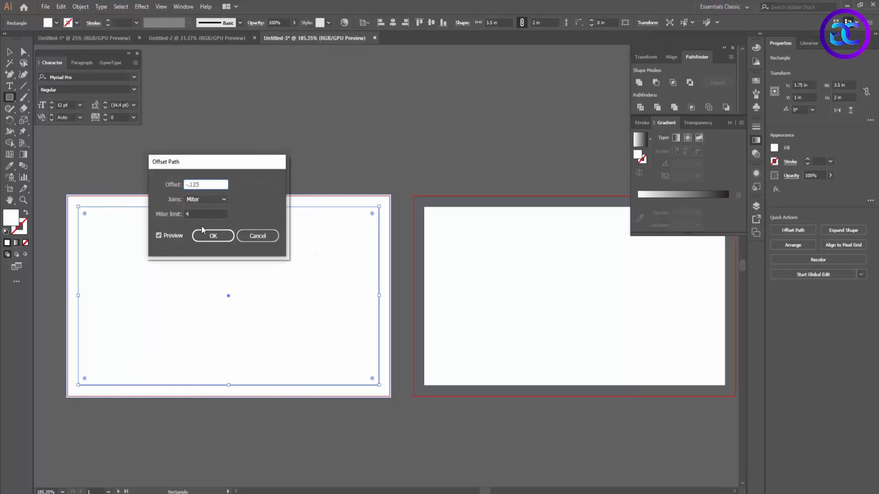
click(206, 236)
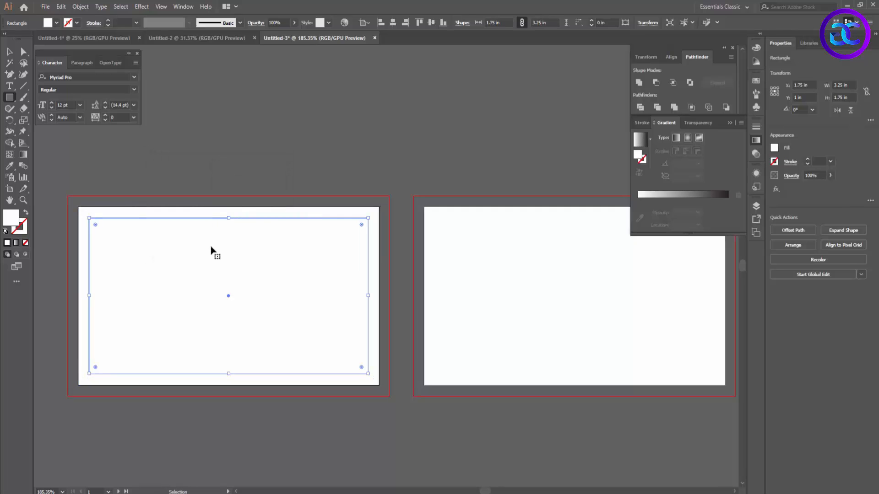
key(ctrl+5)
Extend the first artboard's white rectangle to the bleed edges, making it 3.75 × 2.25 in.
key(v)
click(210, 244)
drag(78, 207, 68, 196)
drag(379, 385, 390, 396)
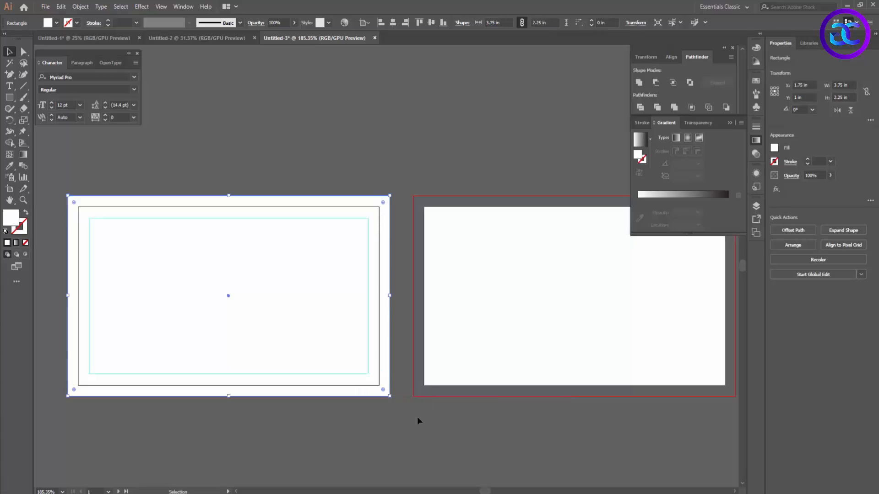
click(417, 419)
Draw a white 3.5 × 2 in rectangle exactly over the second artboard.
key(space)
drag(457, 353, 355, 351)
click(10, 96)
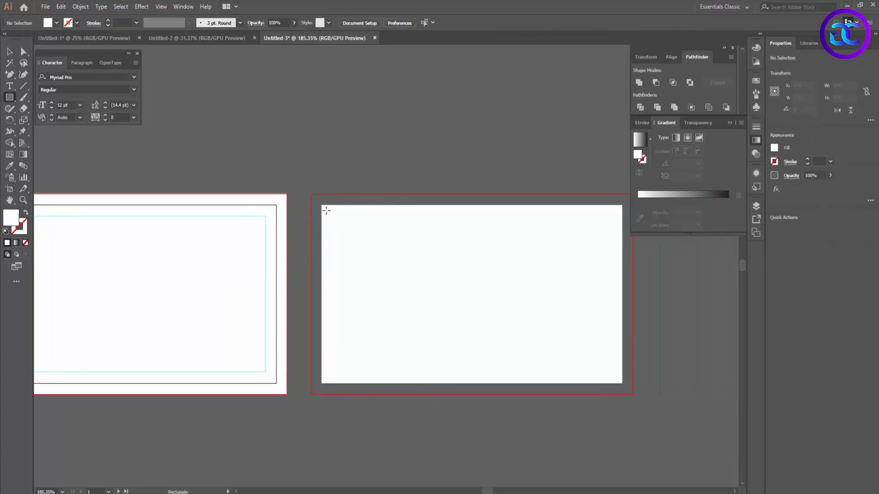
drag(322, 204, 508, 326)
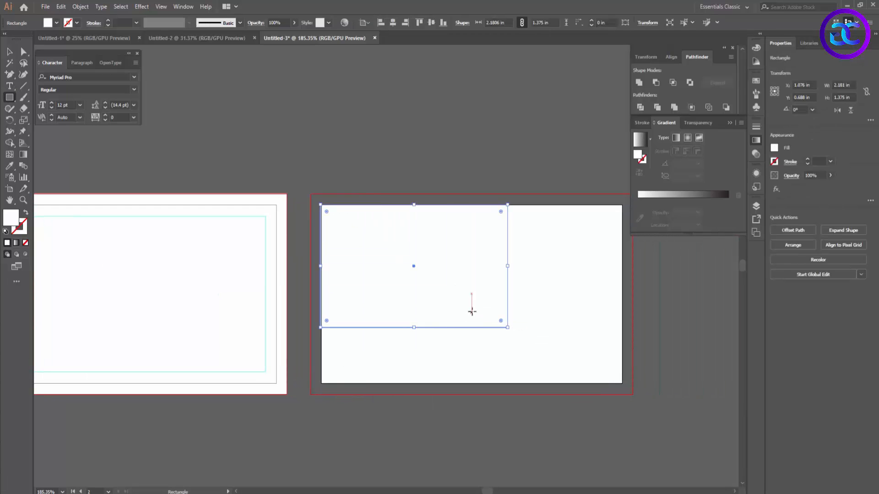
drag(322, 205, 622, 383)
Offset the second artboard's rectangle inward by 0.125 in and convert the inner path into a guide.
click(80, 7)
mouse_move(105, 222)
click(241, 256)
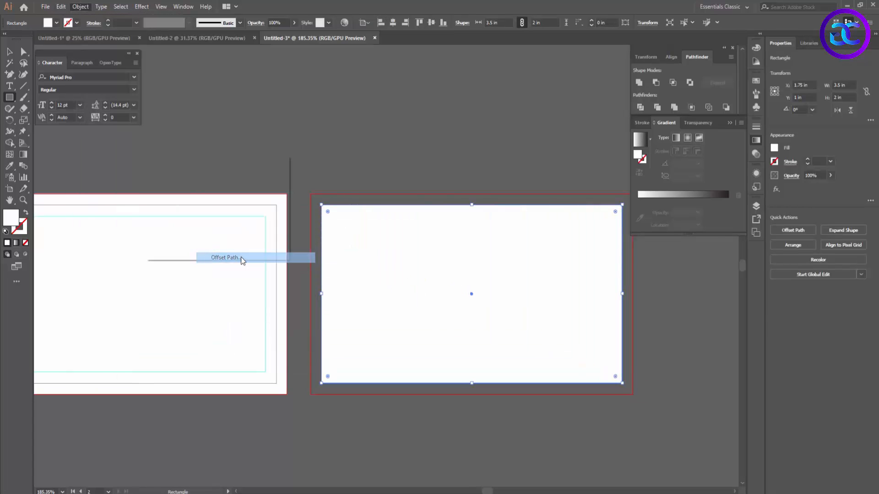
click(178, 236)
click(215, 239)
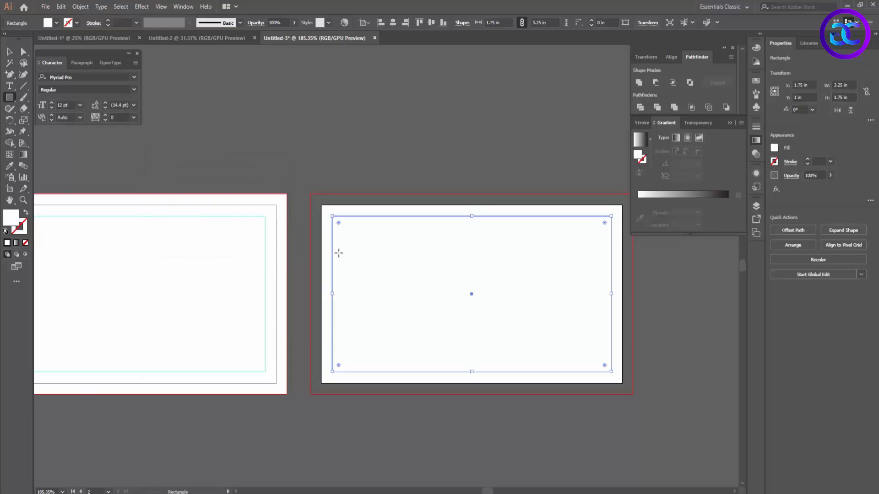
key(ctrl+5)
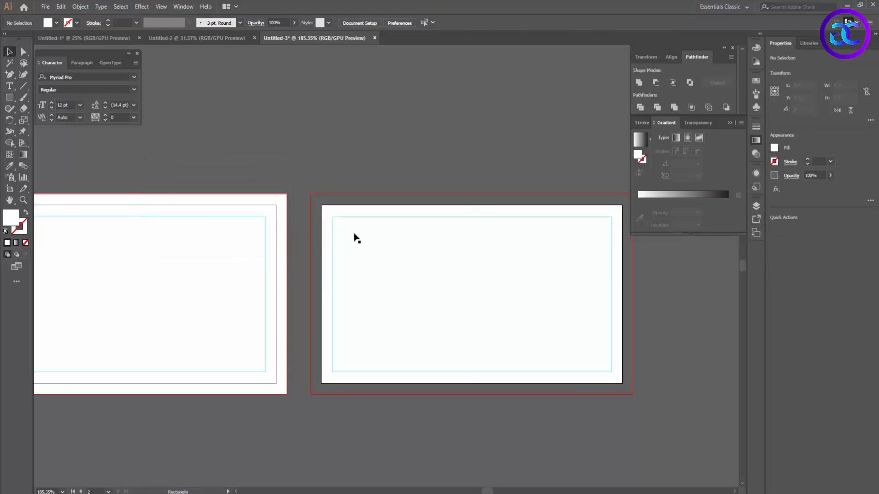
Extend the second artboard's white rectangle outward to the bleed edges on all sides.
click(357, 238)
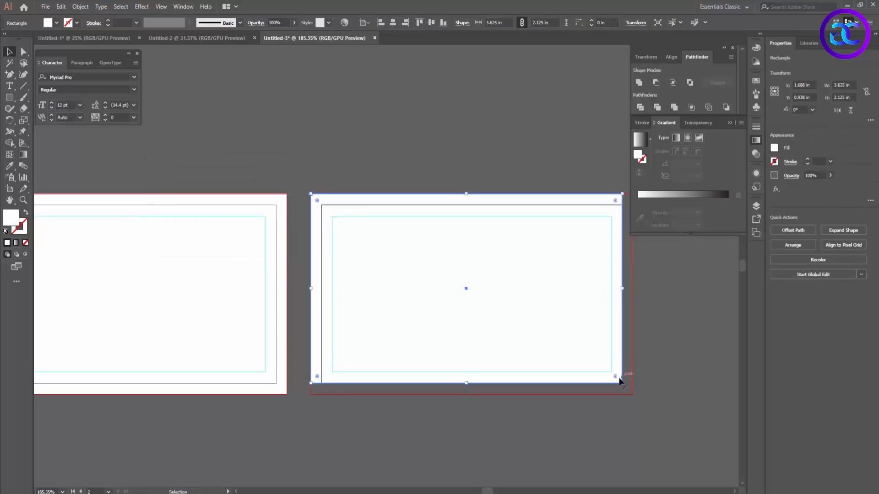
drag(619, 381, 632, 394)
click(590, 433)
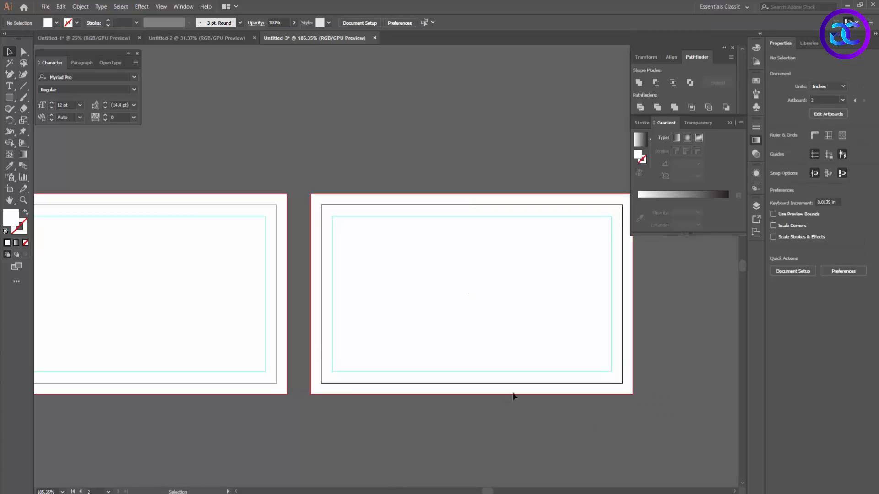
Draw an orange rectangle about 1.71 × 1.60 in from the first card's left bleed edge and centre it vertically.
drag(403, 312, 548, 368)
drag(442, 368, 480, 341)
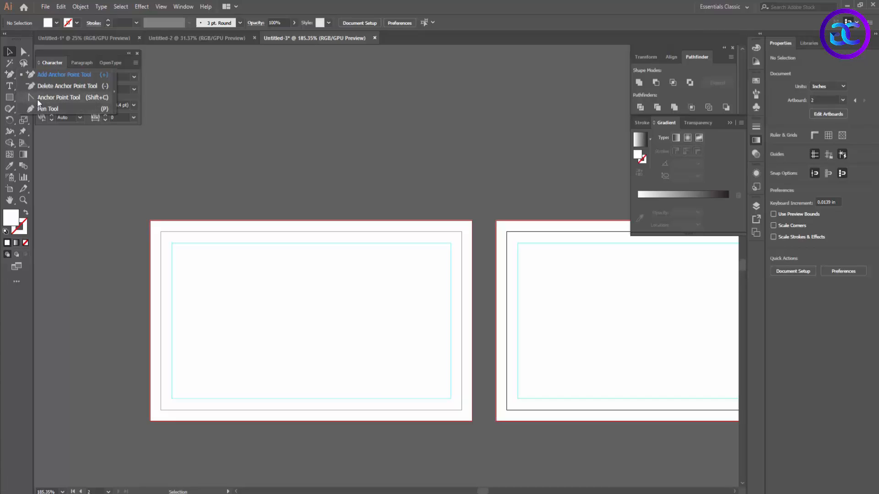
click(12, 99)
drag(151, 257, 298, 399)
click(431, 25)
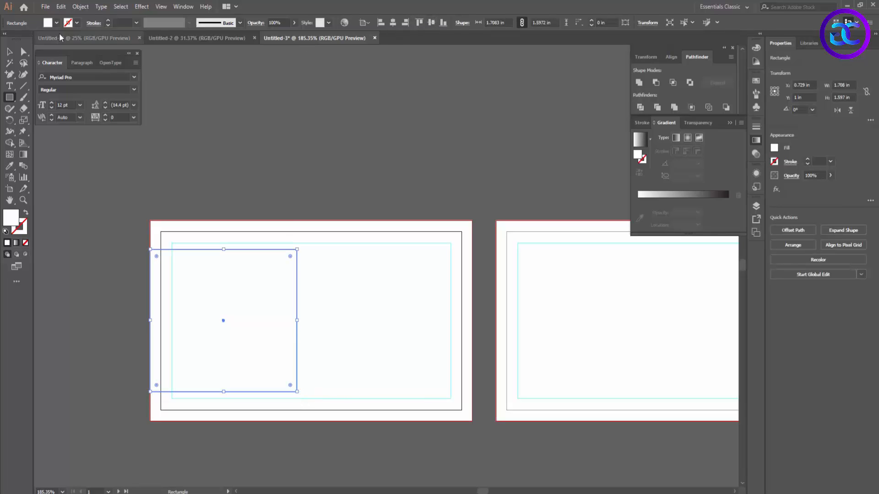
click(56, 23)
click(88, 38)
key(v)
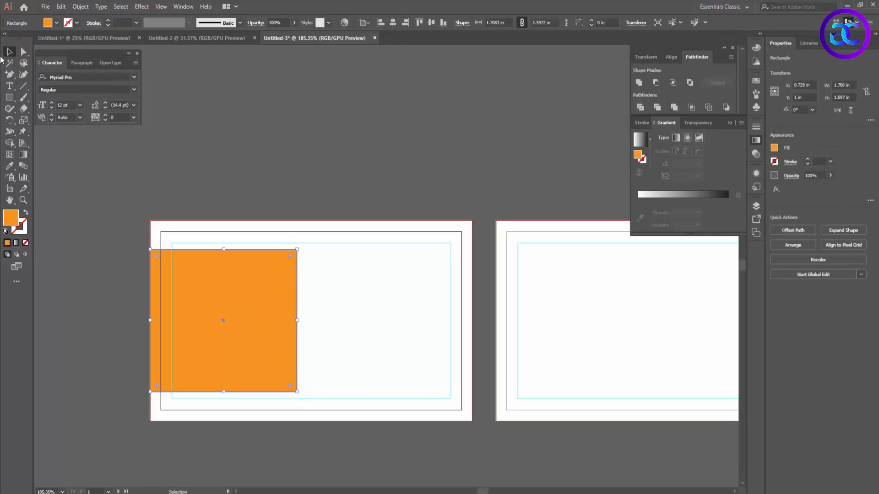
Add an anchor point midway on the orange rectangle's right edge, pull it outward and round the resulting tip.
key(p)
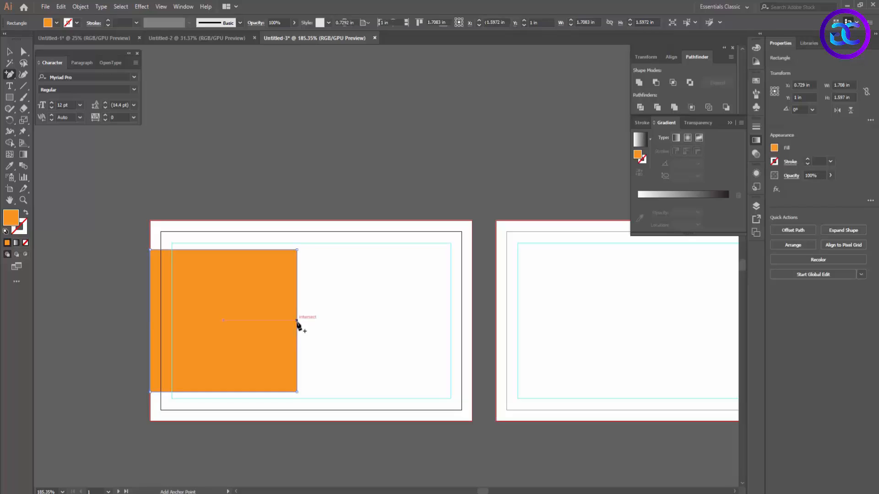
click(297, 320)
key(a)
mouse_move(297, 321)
mouse_down()
mouse_move(355, 331)
mouse_move(345, 321)
mouse_move(295, 328)
mouse_up()
key(ctrl+shift+a)
Round the orange shape's upper and lower corners beside the pointed end.
click(297, 250)
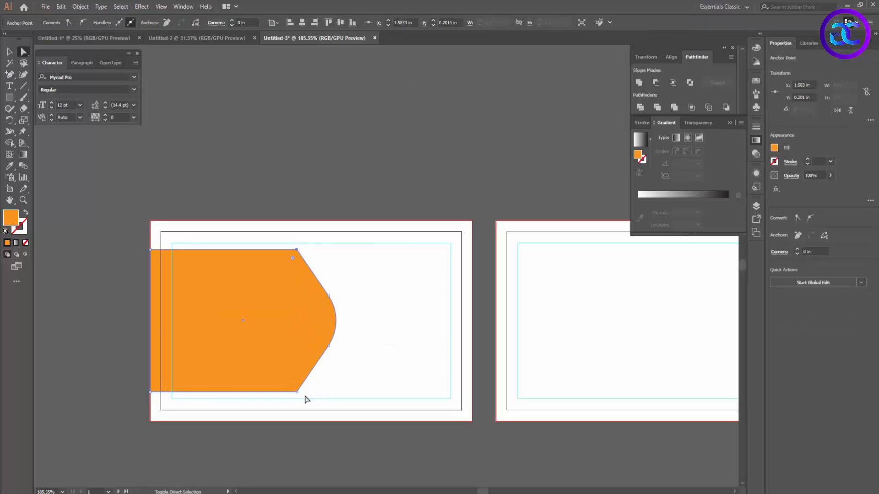
shift+click(297, 392)
drag(292, 383, 280, 361)
click(379, 337)
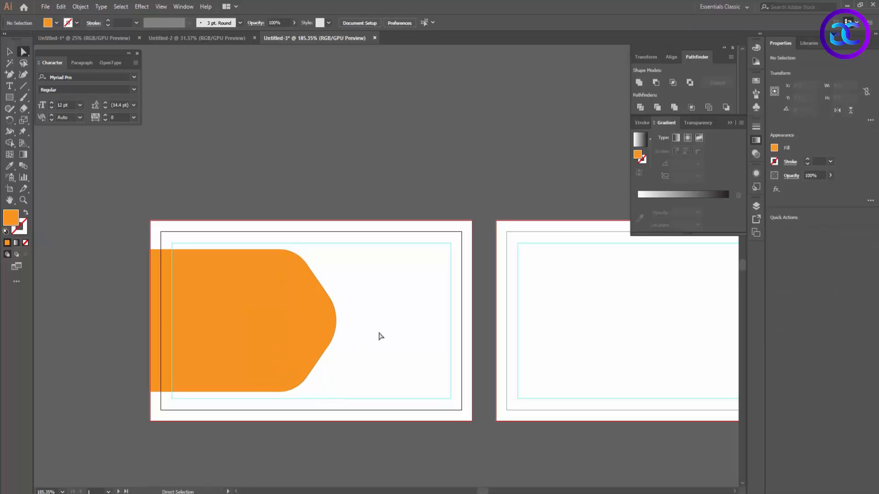
Copy the black-and-white city photo from Untitled-1 and paste it into the Untitled-3 card document.
click(129, 39)
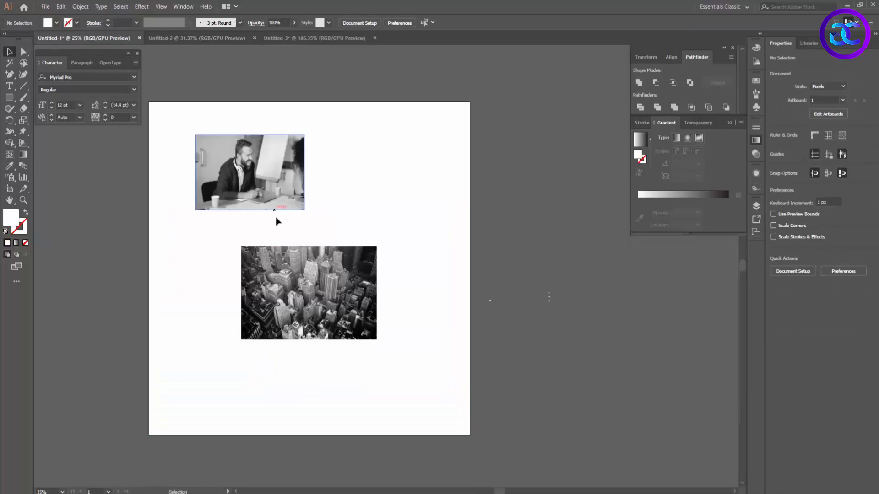
click(317, 39)
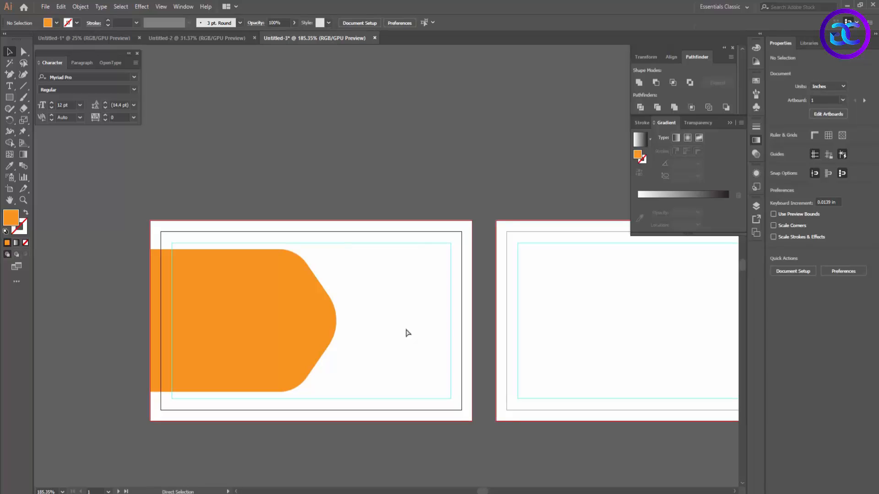
key(m)
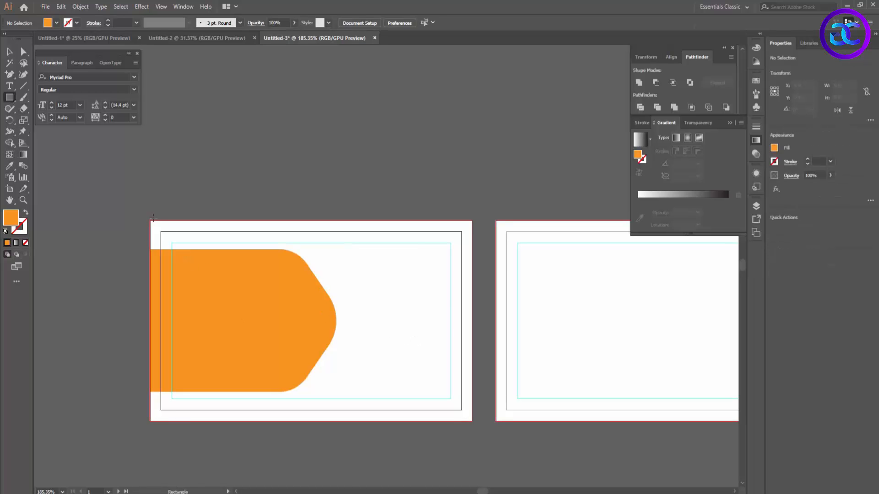
key(ctrl+v)
scroll(407, 308, down, 3)
key(v)
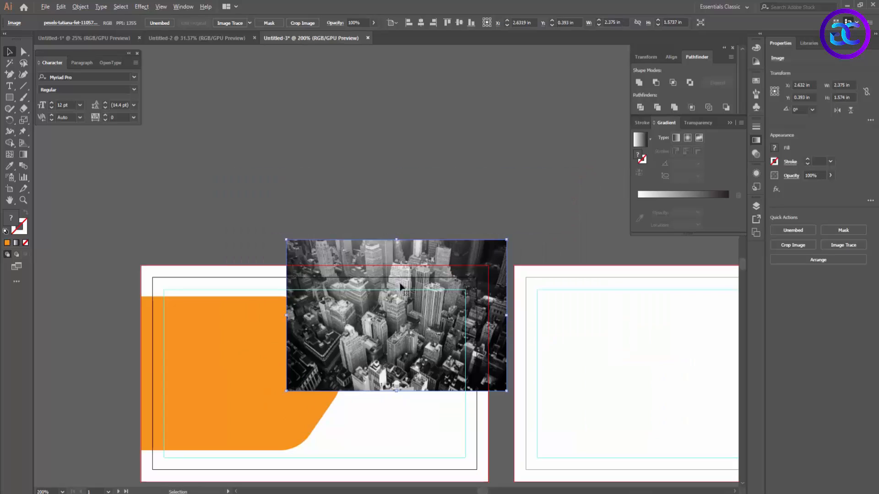
Move the city photo over the orange shape and enlarge it to about 2.71 × 1.79 in.
drag(378, 296, 236, 333)
scroll(324, 349, down, 2)
drag(367, 372, 381, 388)
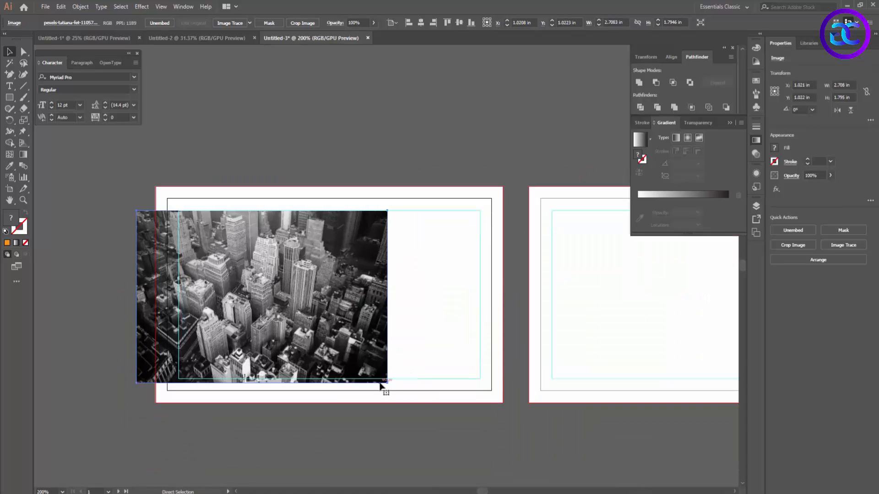
Try to clip the city photo with the rounded orange shape, and release the clipping mask.
key(ctrl+shift+[)
shift+click(284, 315)
right_click(214, 267)
click(251, 336)
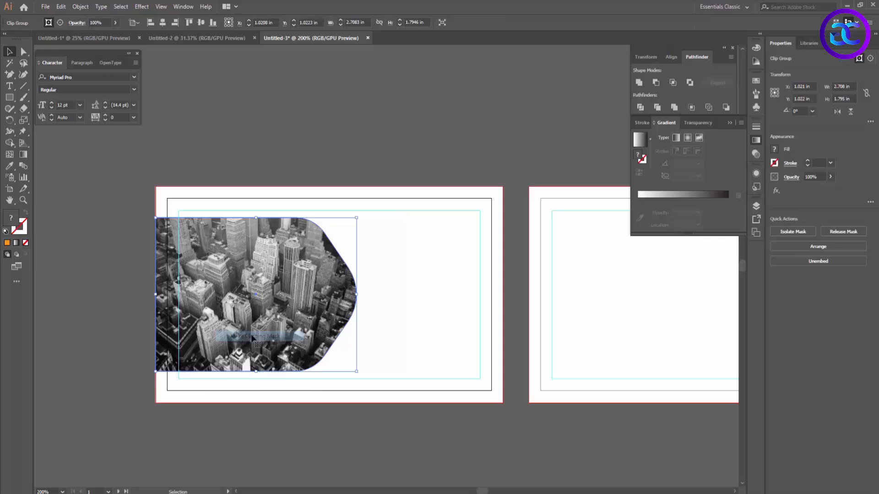
right_click(295, 290)
click(330, 372)
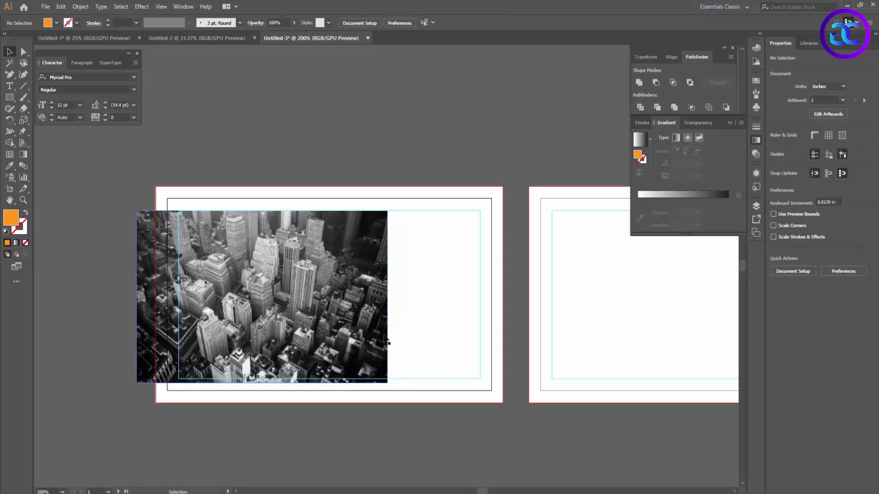
Clip the city photo to the rounded shape and keep an orange-filled copy of the shape on top.
click(386, 339)
key(Delete)
click(355, 307)
click(50, 23)
click(100, 36)
click(373, 152)
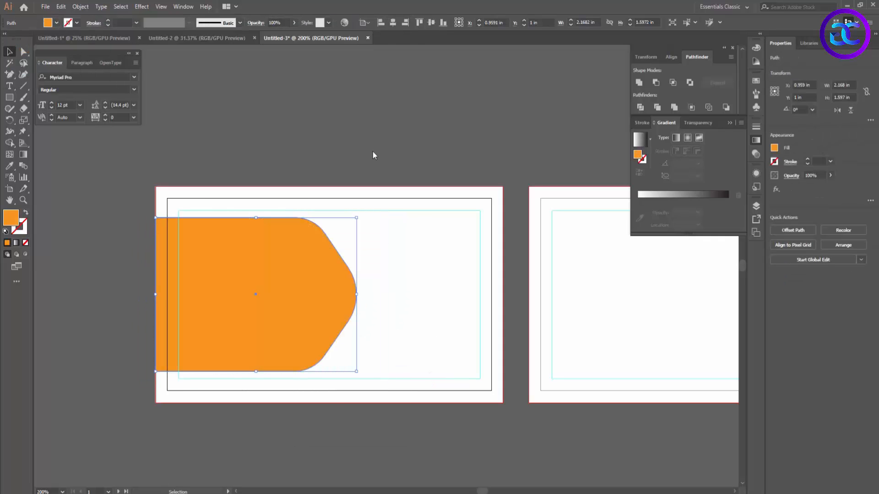
Set the blending mode of the orange shape over the city photo to Multiply.
click(255, 22)
click(192, 38)
click(185, 75)
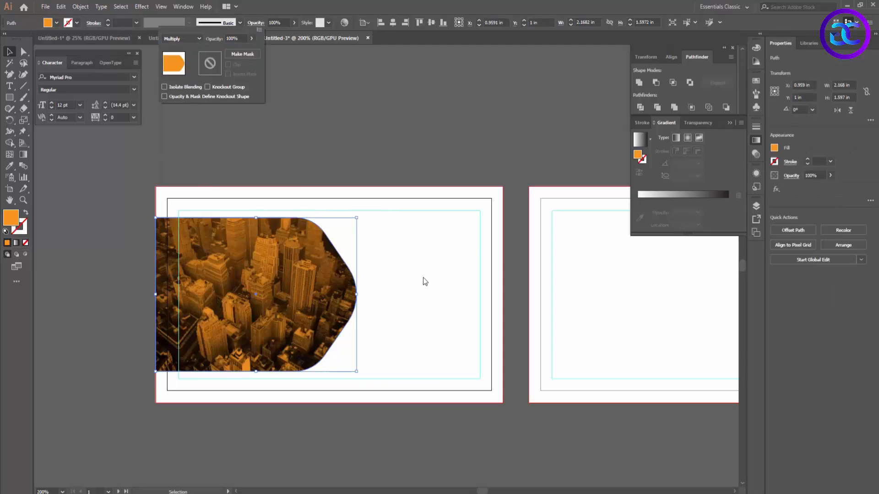
click(424, 278)
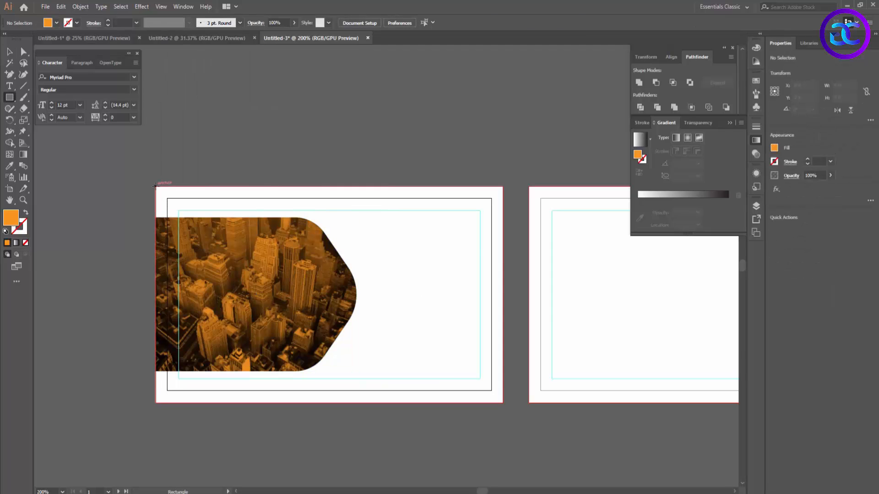
Add a dark navy 3.75 × 2.25 in background rectangle behind the city photo, covering the front's full bleed area.
mouse_move(154, 185)
mouse_down()
mouse_move(489, 380)
mouse_move(503, 403)
mouse_up()
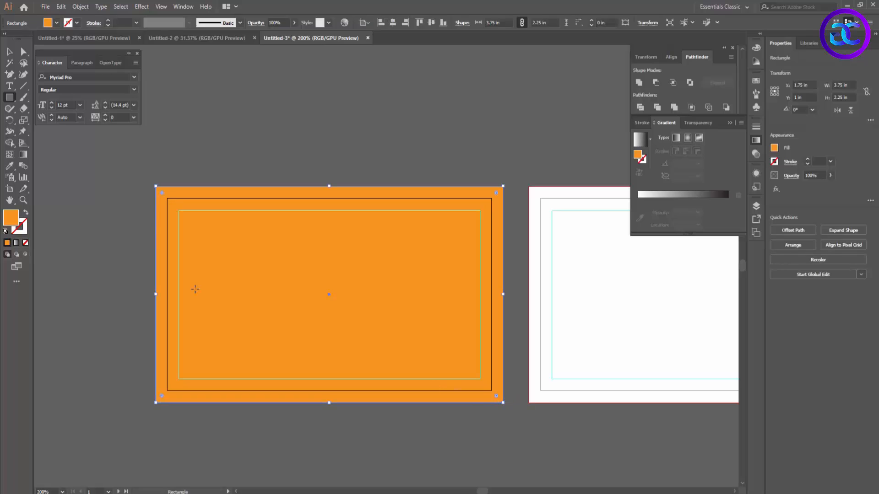
key(ctrl+shift+bracketleft)
double_click(14, 221)
drag(451, 298, 448, 226)
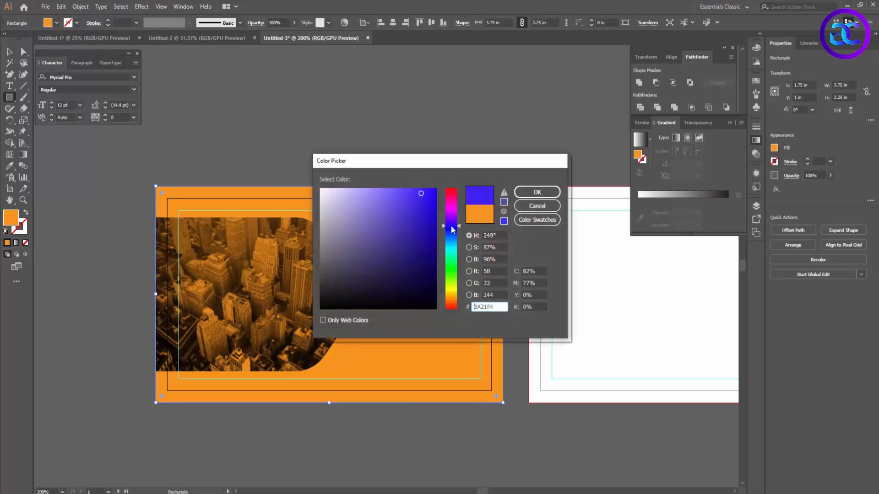
click(369, 290)
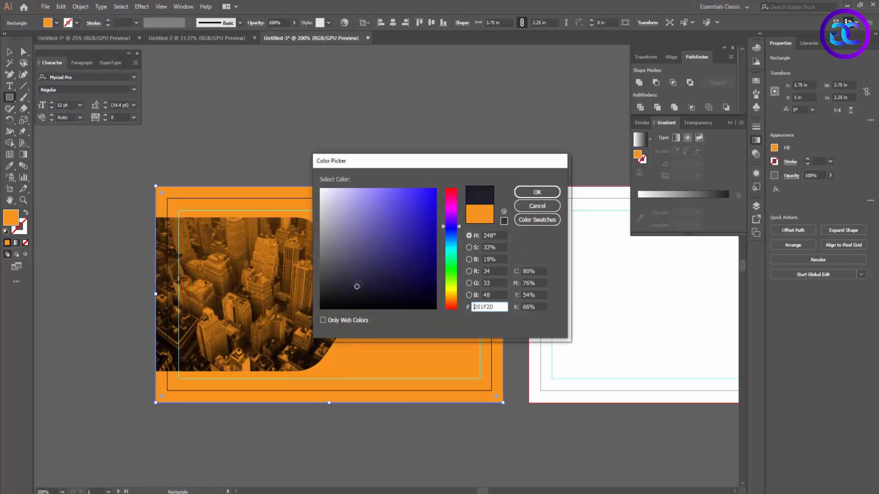
click(537, 192)
key(v)
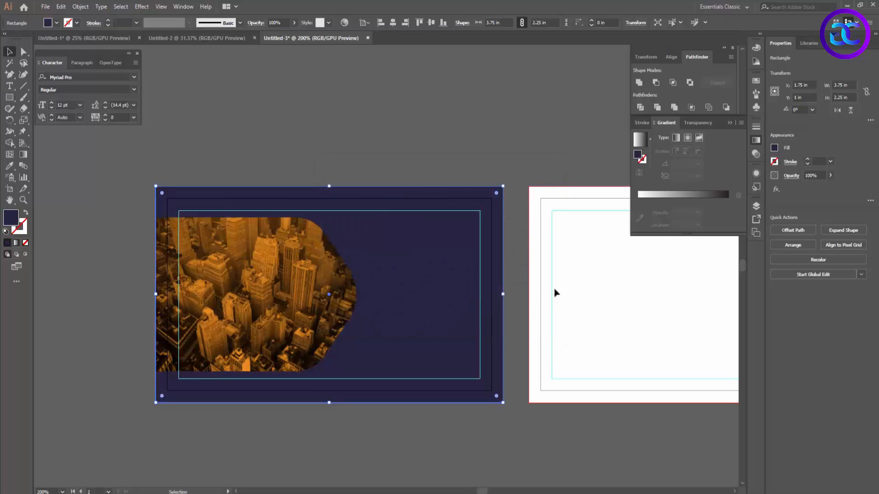
click(538, 349)
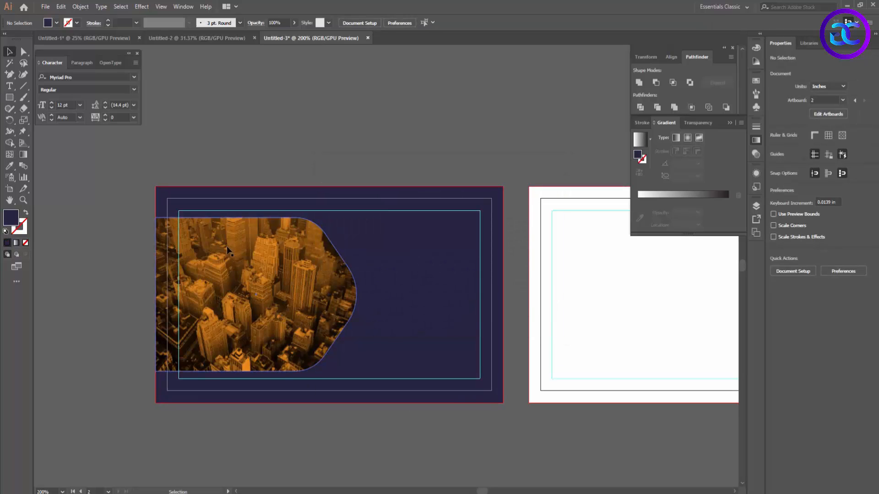
Draw a closed, wavy orange shape about 3.06 × 3.3 in over the front's left part with the Curvature tool, reaching past the bleed.
click(245, 286)
click(210, 209)
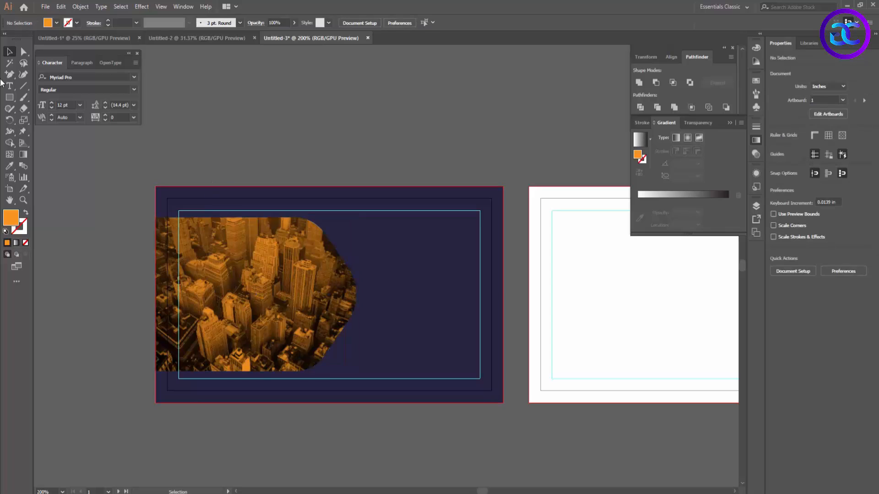
click(10, 76)
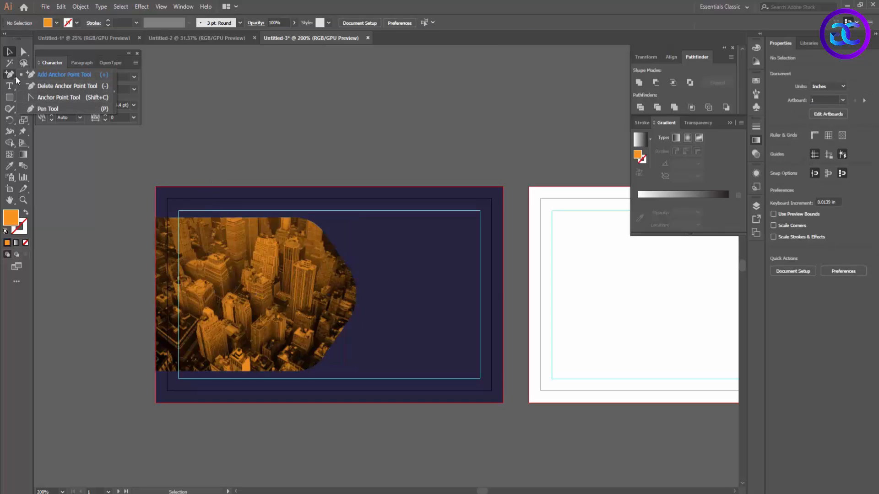
click(24, 75)
click(279, 186)
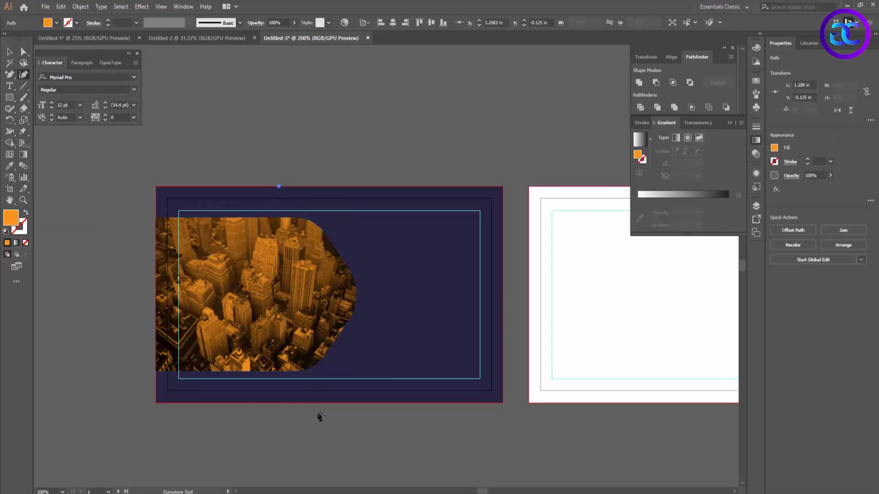
click(304, 311)
click(365, 324)
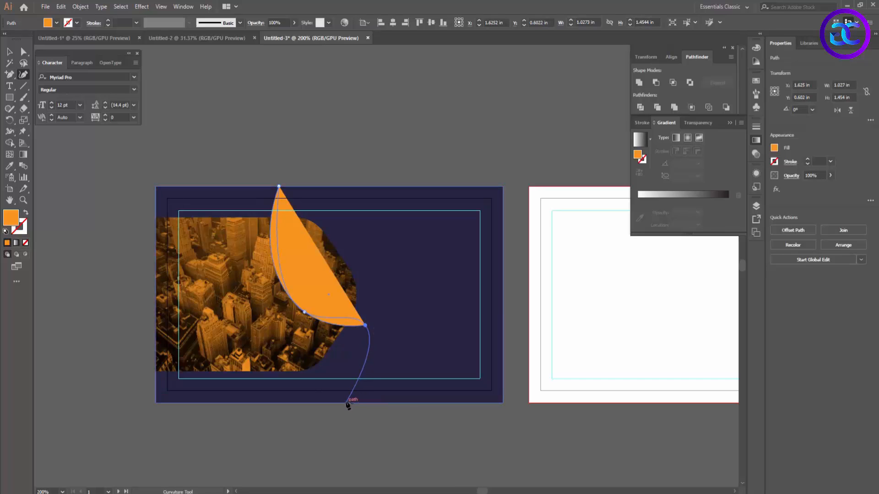
click(345, 402)
click(139, 425)
click(98, 217)
click(134, 160)
click(282, 162)
click(279, 186)
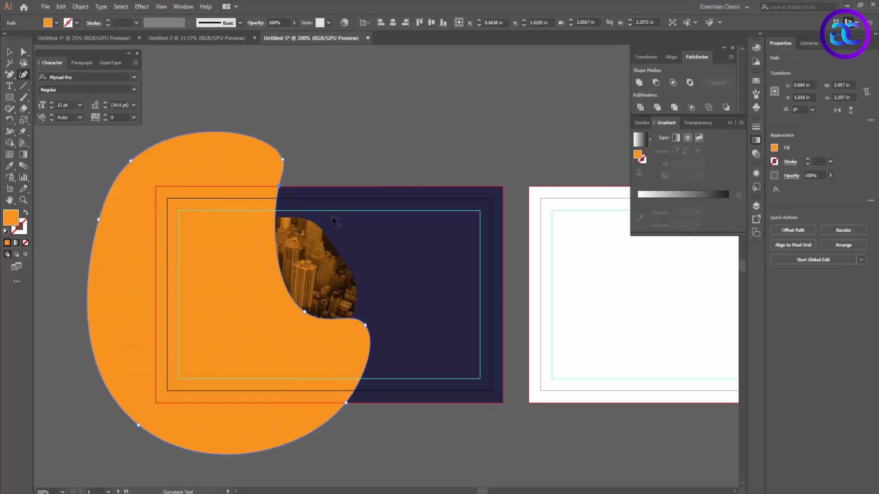
Trim away the part of the orange curved shape outside the navy background with the Shape Builder tool.
key(v)
shift+click(359, 223)
key(shift+m)
click(9, 143)
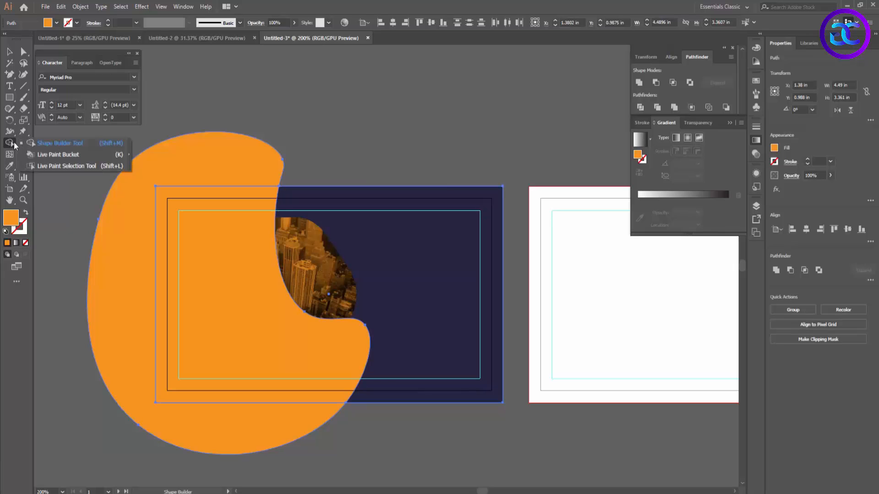
alt+click(210, 166)
key(v)
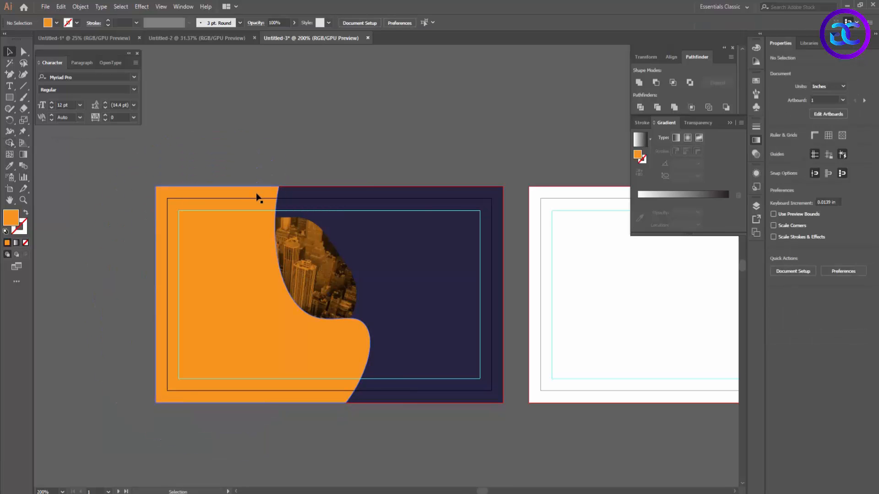
Send the trimmed orange curved shape behind the city photo, keeping it above the navy background.
key(ctrl+[)
key(ctrl+[)
click(428, 132)
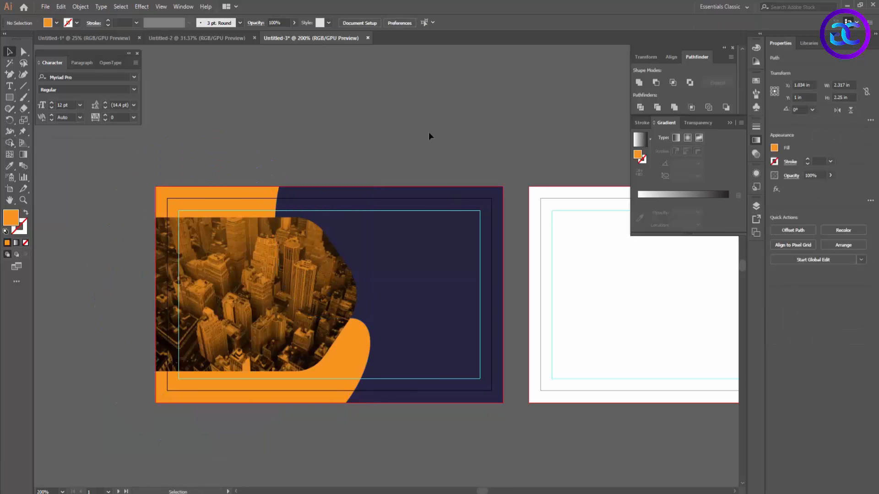
Add the text "LOGOTEXT" above the front card and set it in Montserrat Bold.
scroll(415, 151, down, 1)
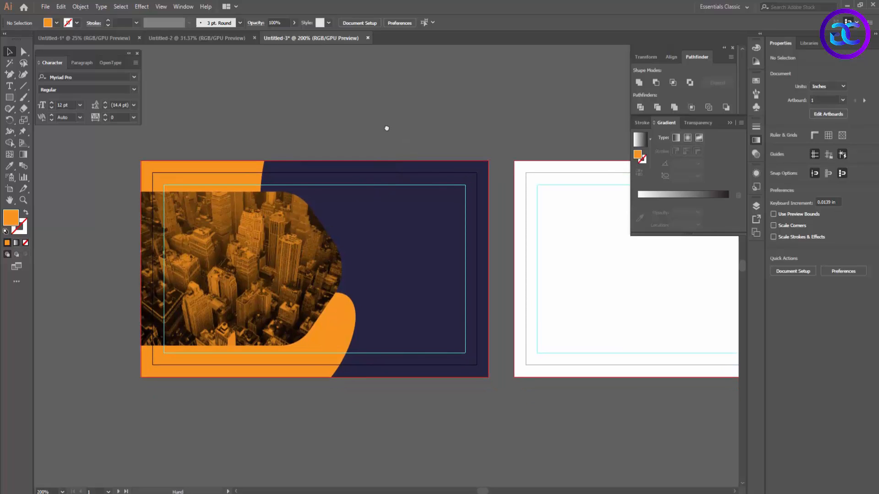
scroll(385, 130, left, 1)
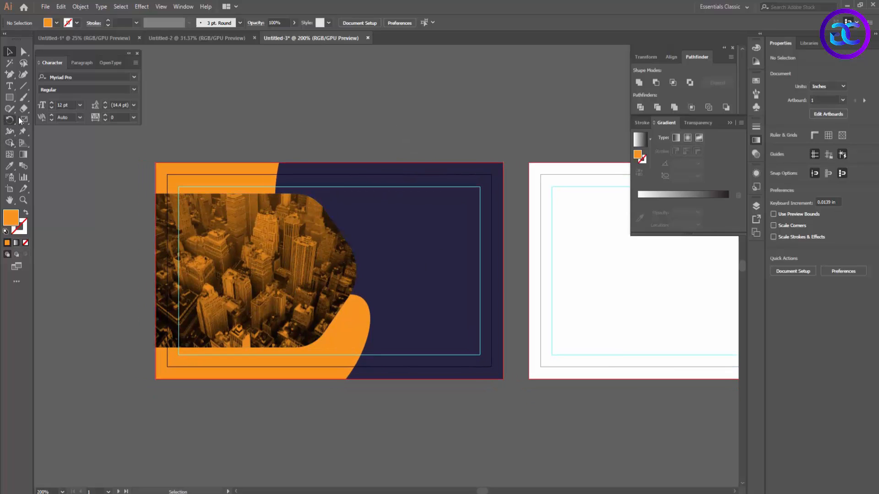
key(t)
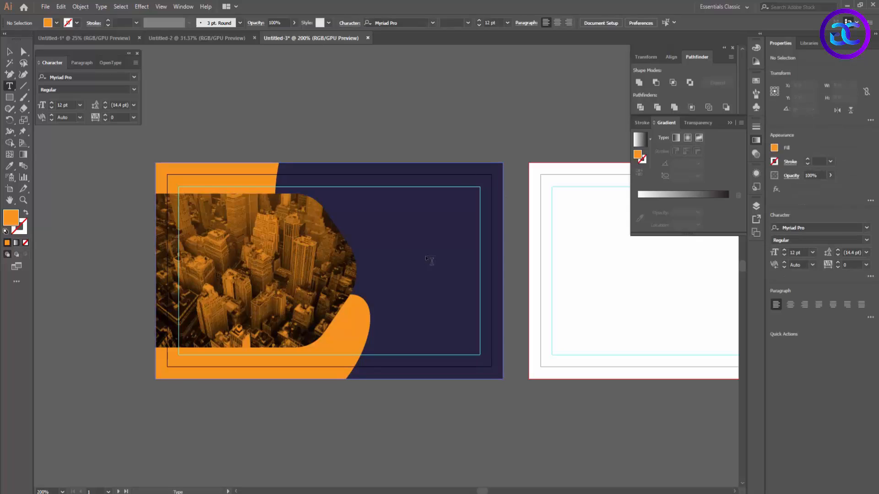
click(365, 124)
key(BackSpace)
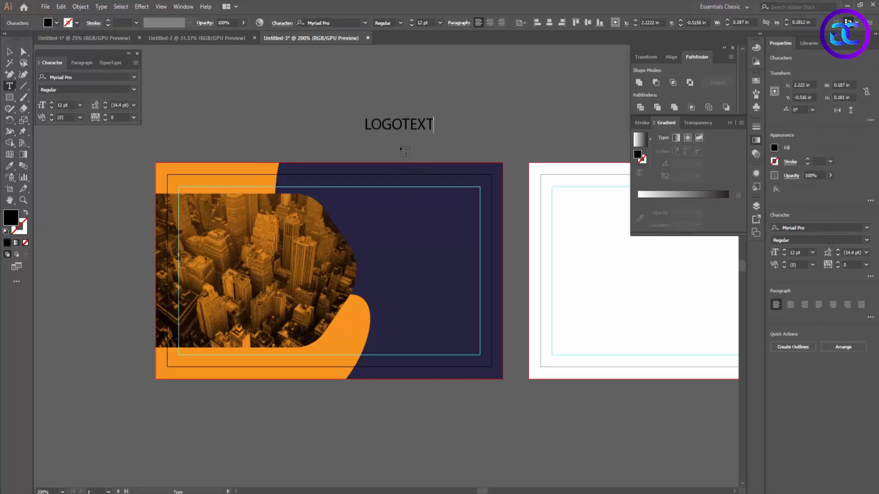
key(ctrl+a)
click(326, 22)
text(MONTSE)
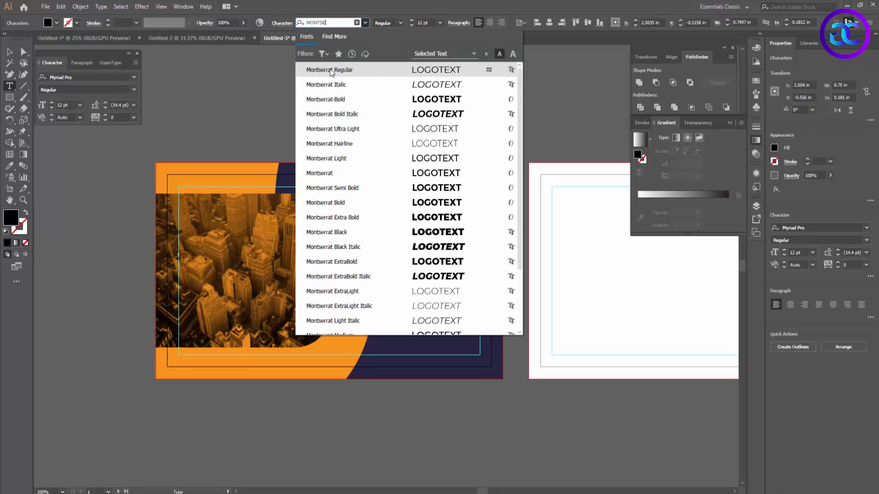
click(344, 202)
Change the "TEXT" part of the logo text to a lighter Montserrat weight.
drag(408, 125, 450, 124)
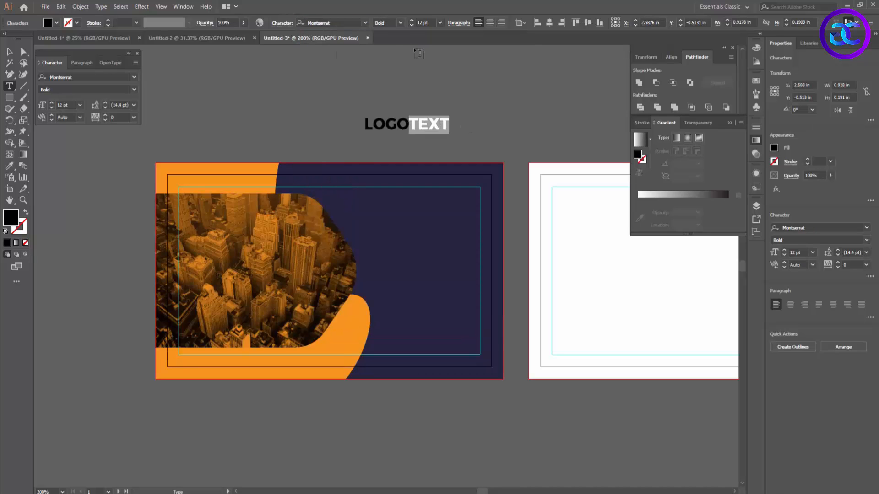
click(401, 23)
click(391, 54)
click(10, 52)
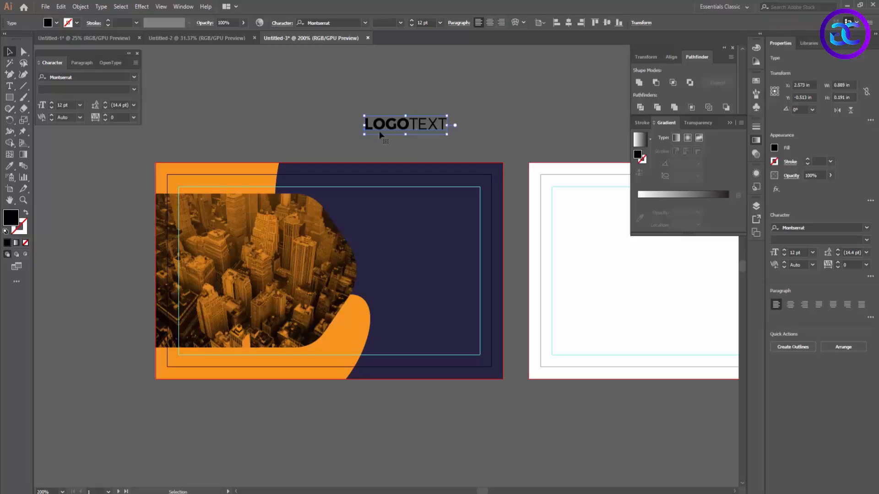
Duplicate the logo text below itself, change the copy to "YOUR TAGLINE HERE" and set it in Montserrat Regular.
drag(411, 143, 410, 143)
double_click(411, 142)
text(YO)
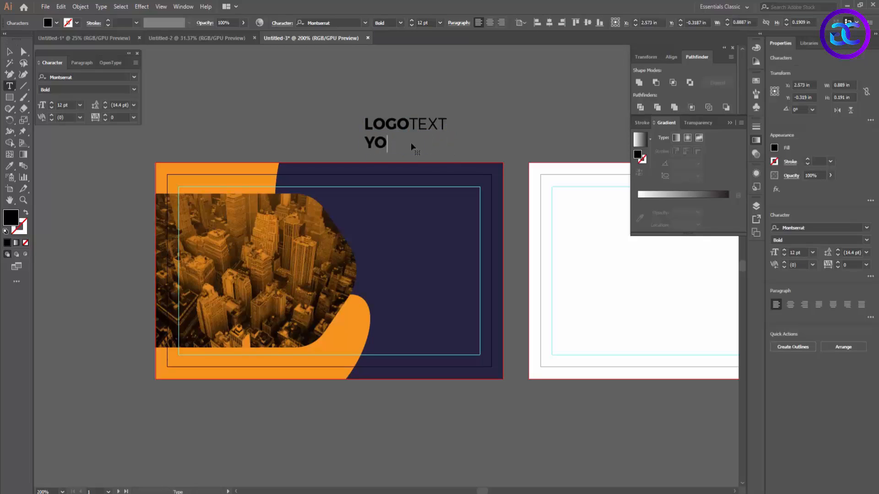
text(UR TAGLINE HERE)
key(Escape)
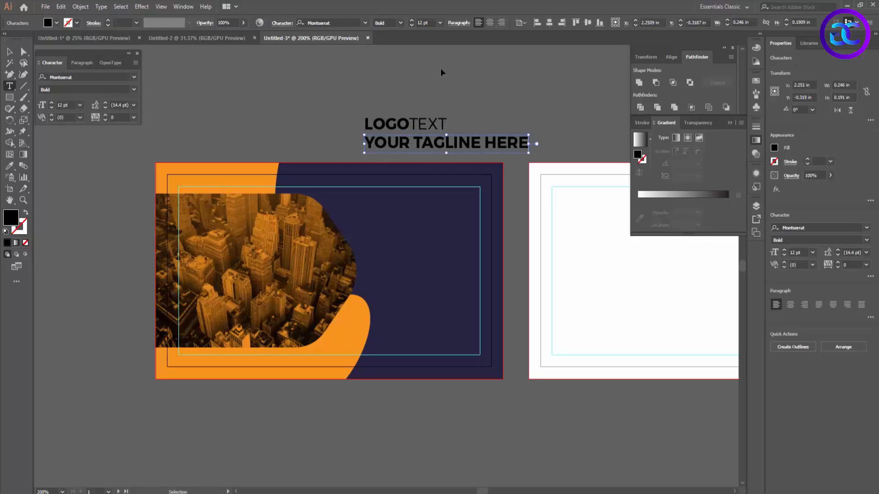
click(401, 23)
click(390, 64)
click(10, 53)
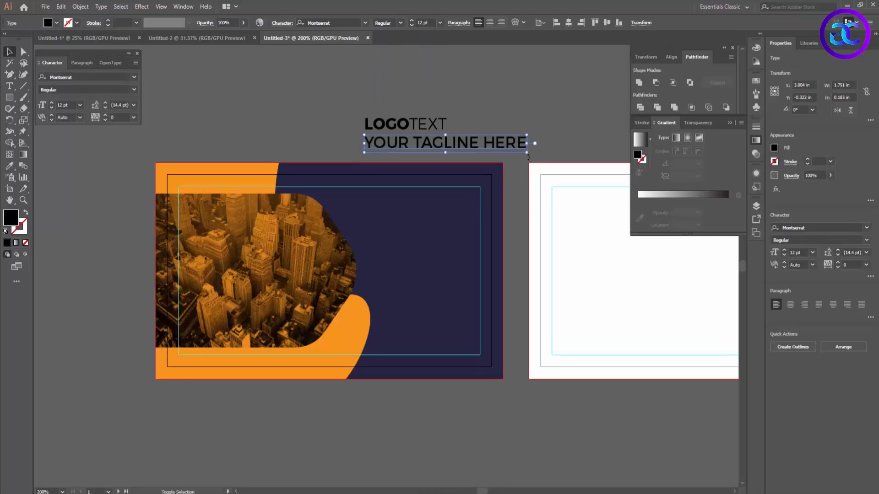
Place the tagline closely under the logo text and scale it to about 5.97 pt to match the logo text's width.
drag(526, 153, 467, 150)
click(468, 137)
scroll(429, 133, up, 3)
drag(292, 149, 321, 156)
scroll(238, 136, up, 4)
scroll(367, 236, down, 3)
drag(530, 253, 306, 272)
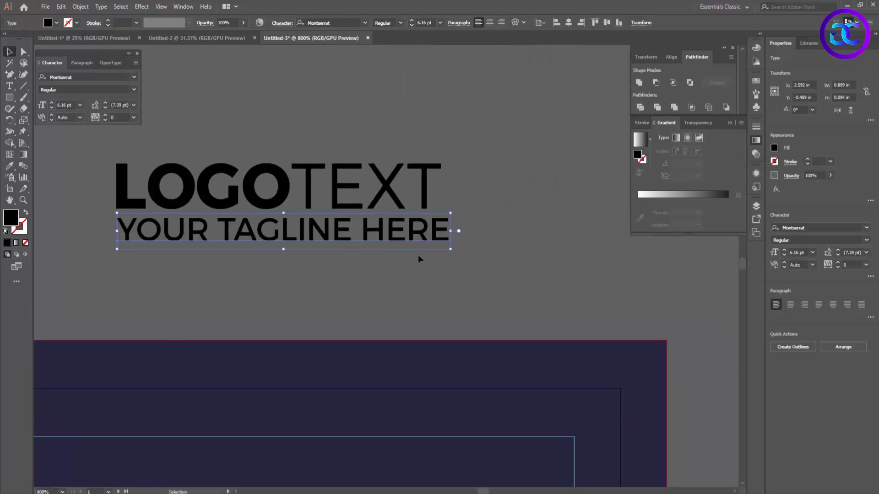
drag(450, 249, 440, 253)
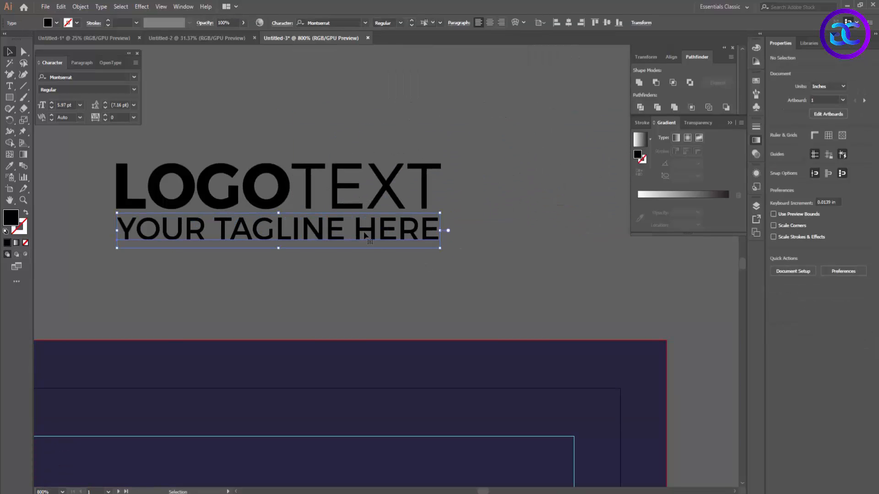
Fill both the logo text and the tagline with white.
drag(375, 265, 364, 221)
scroll(371, 223, down, 2)
click(50, 22)
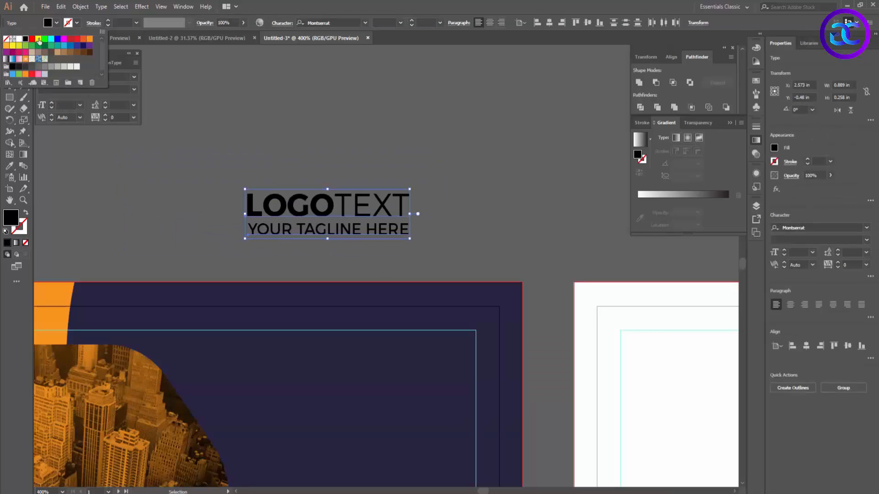
click(18, 39)
click(473, 215)
Move the logo text and tagline to the upper right of the front's safe area and enlarge them to about 1.2 in wide.
scroll(435, 228, down, 2)
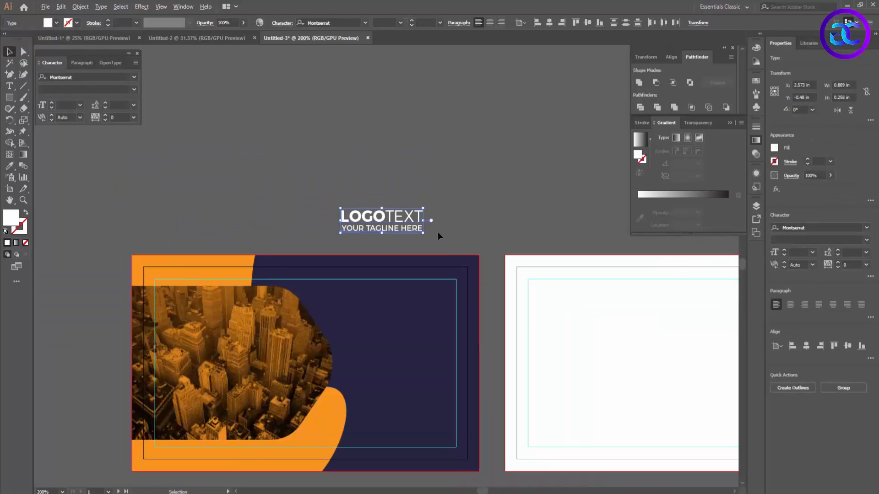
click(434, 233)
drag(399, 235, 431, 313)
drag(373, 325, 343, 343)
click(387, 219)
drag(369, 207, 383, 147)
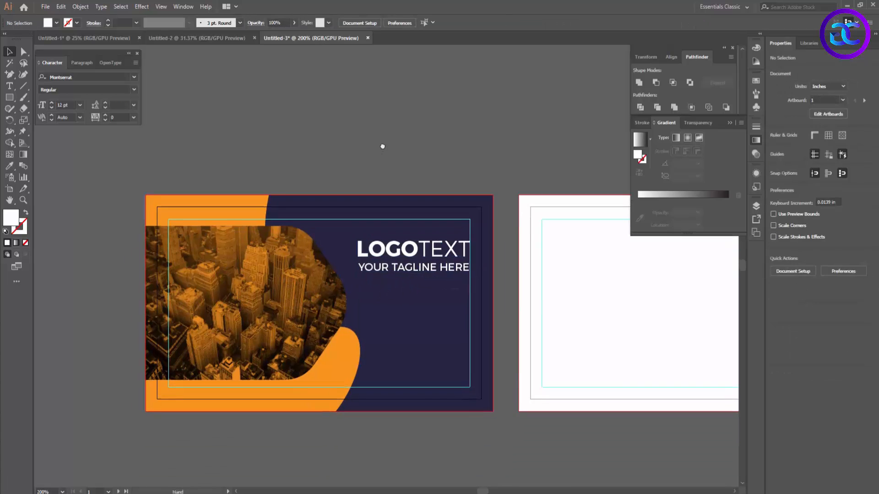
drag(529, 343, 516, 334)
Copy the white globe icon from the Untitled-1 document and place it below the tagline on the front card.
click(121, 38)
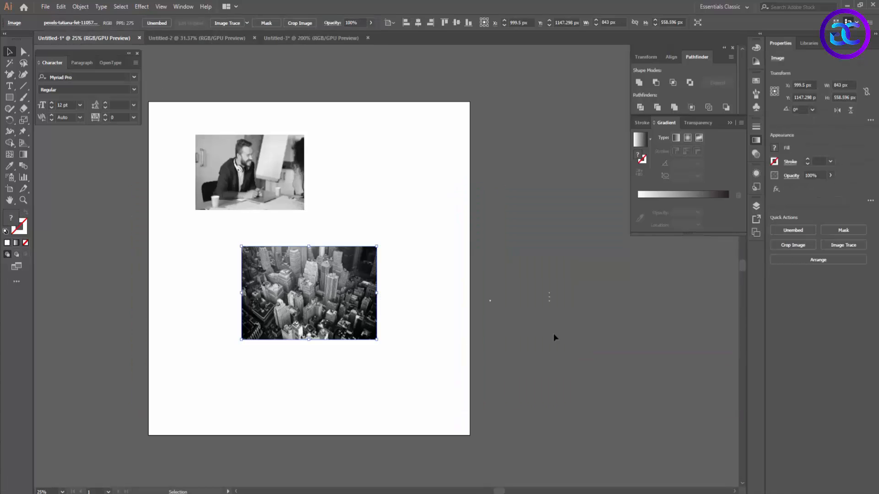
drag(461, 293, 504, 311)
key(ctrl+c)
click(285, 38)
key(ctrl+v)
drag(384, 267, 352, 303)
Recolor the globe icon with the orange sampled from the curved shape.
key(i)
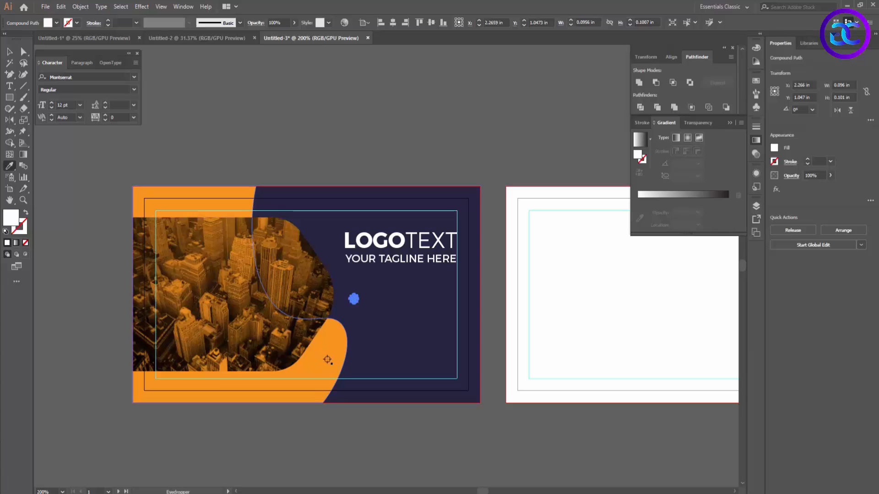
click(327, 360)
key(v)
click(359, 411)
drag(387, 262, 405, 301)
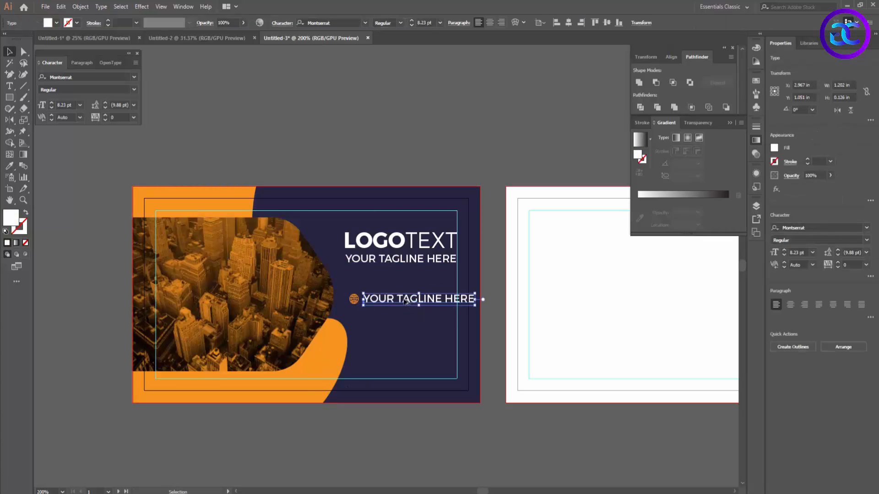
double_click(406, 302)
key(ctrl+a)
text(Q)
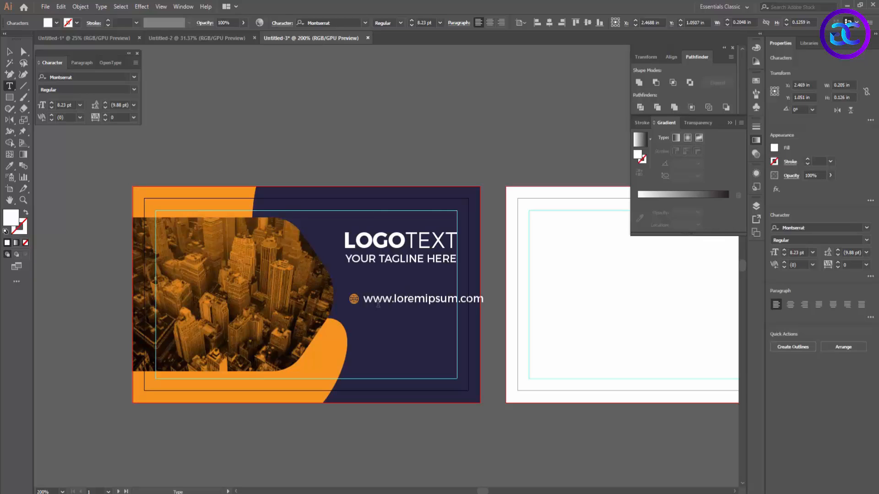
Color "loremipsum" in the web address with the curved shape's orange, #F7931E.
click(154, 202)
double_click(10, 222)
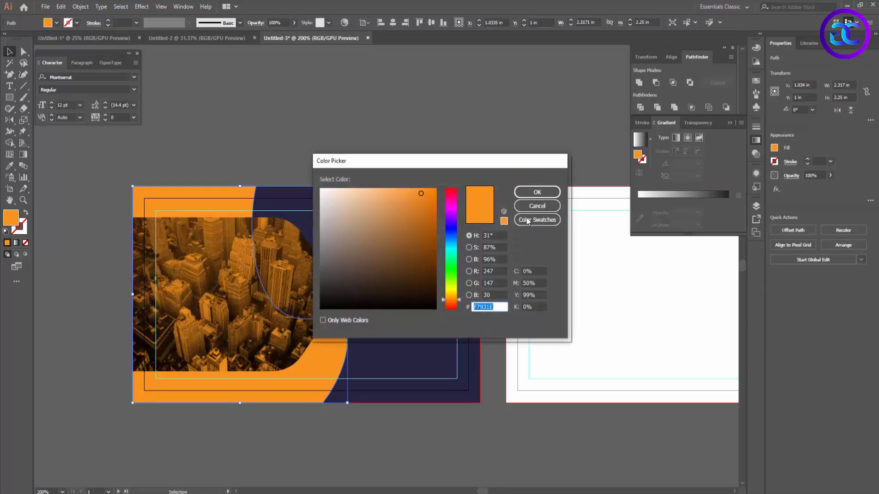
click(535, 193)
click(480, 299)
double_click(420, 300)
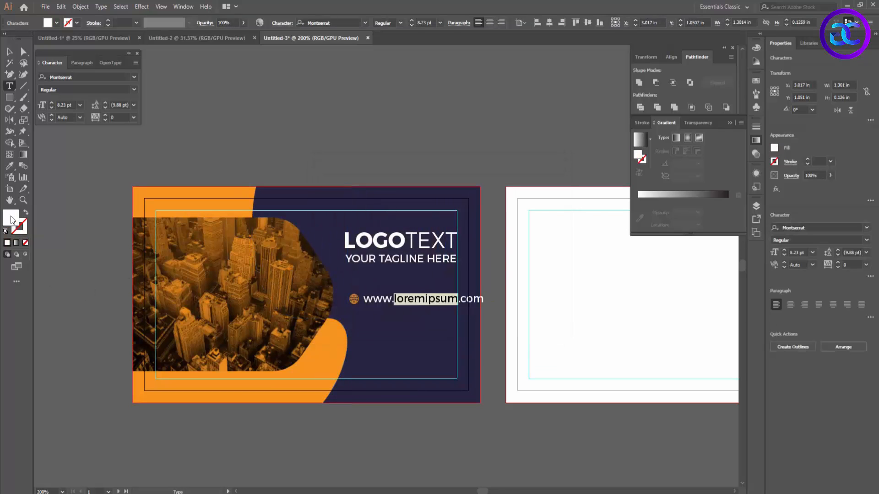
double_click(10, 222)
click(534, 191)
click(10, 52)
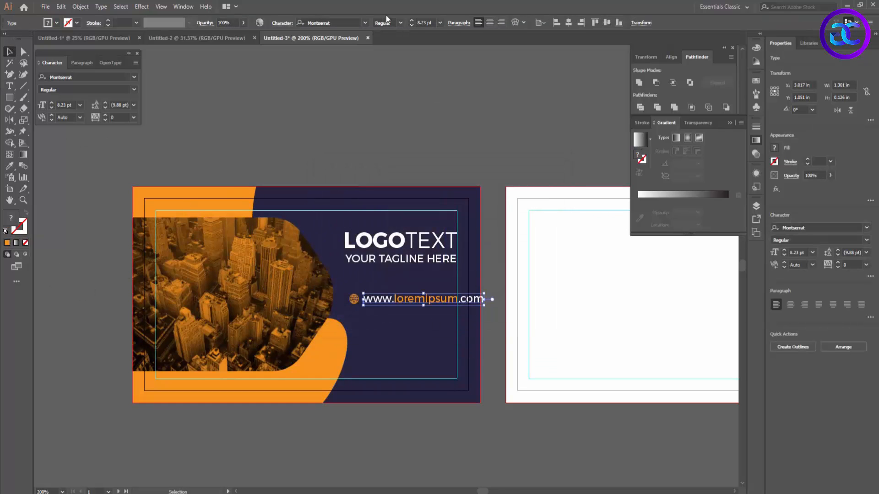
Set the web address text to a font size of 6.5 pt.
text(6.5)
key(Return)
click(573, 367)
scroll(456, 311, up, 3)
click(267, 293)
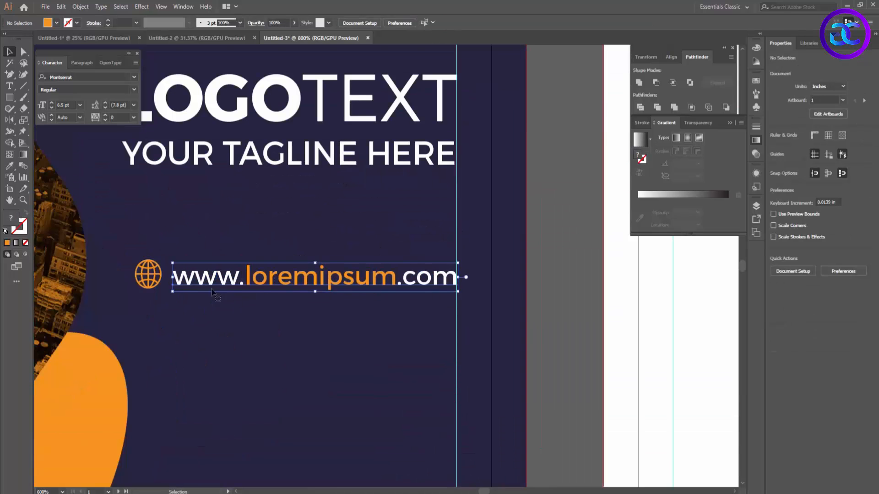
Fine-tune the position of the globe icon and web address so they line up with the front card's safe-area guide.
click(151, 277)
scroll(153, 280, up, 3)
drag(162, 274, 166, 278)
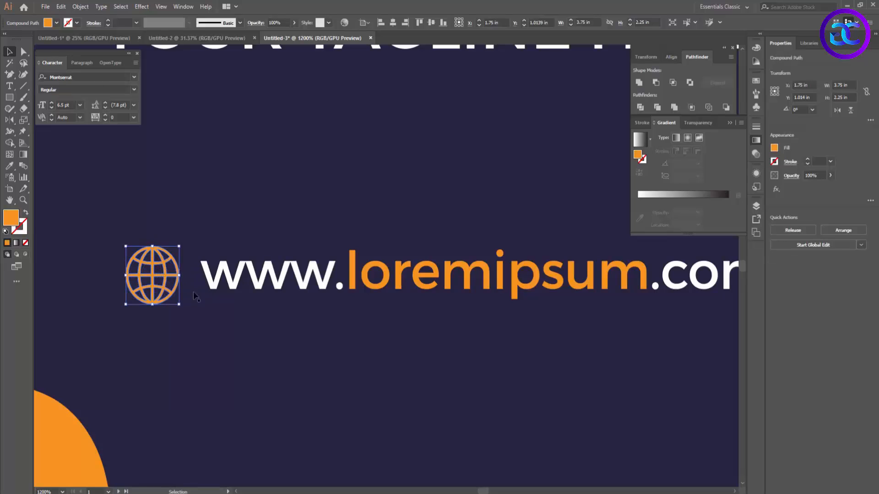
click(255, 346)
scroll(255, 347, down, 3)
click(265, 326)
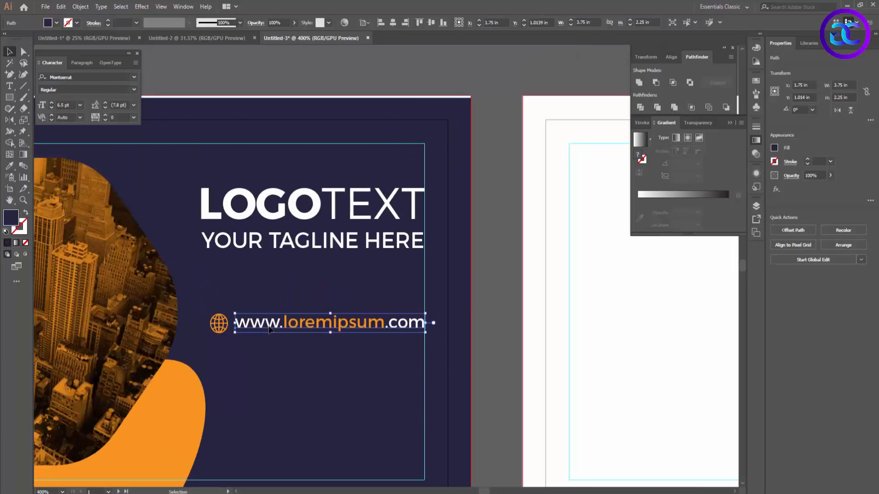
shift+click(221, 326)
scroll(507, 350, down, 1)
drag(476, 231, 477, 229)
click(504, 297)
scroll(526, 445, down, 1)
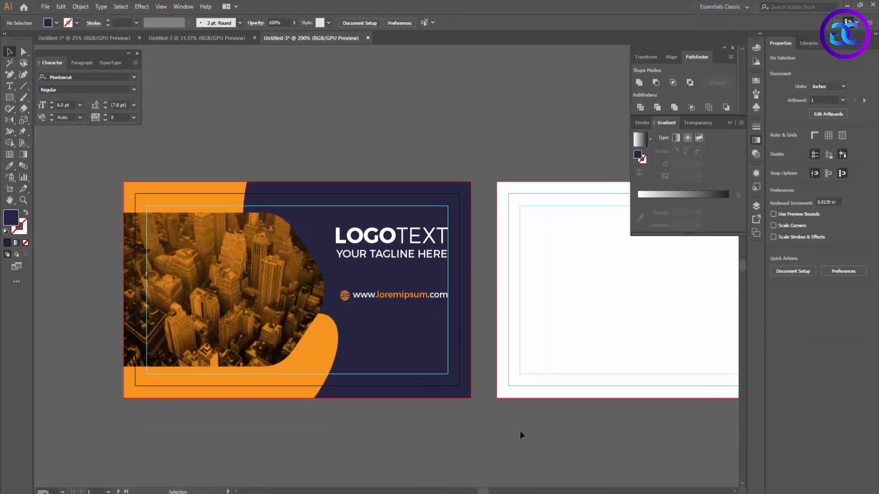
Draw a closed triangular shape in the front card's lower-right corner with the Pen tool and fill it with the curved shape's orange.
drag(12, 79, 48, 73)
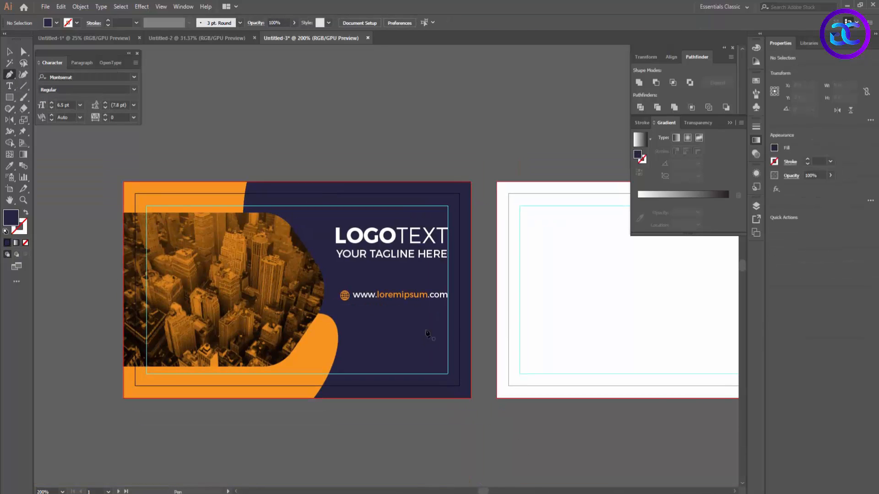
click(471, 398)
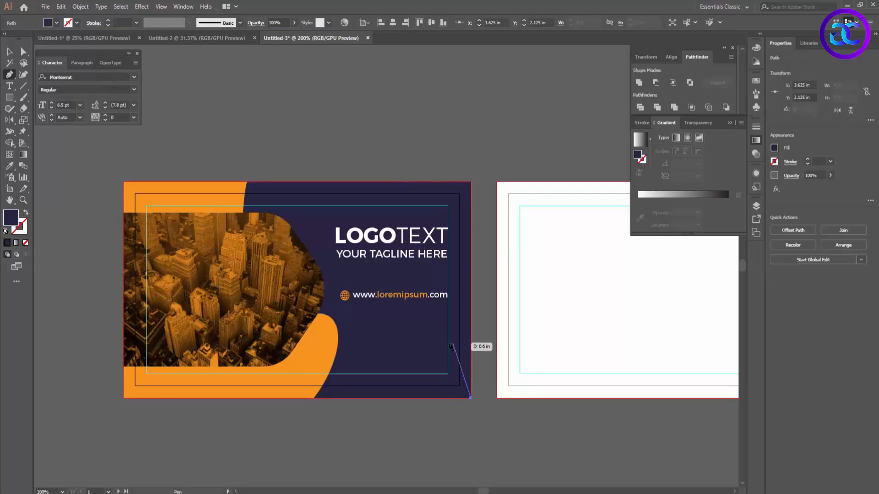
click(434, 363)
click(471, 287)
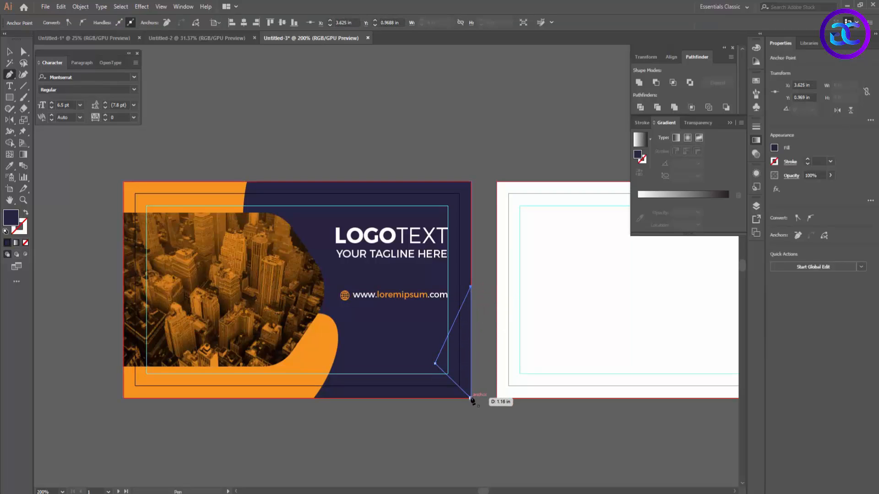
key(i)
click(321, 362)
Round the orange triangle's inner corner and raise its upper anchor point along the front card's right edge.
key(a)
click(435, 363)
drag(444, 362, 465, 364)
drag(471, 287, 470, 275)
click(475, 428)
scroll(468, 453, right, 5)
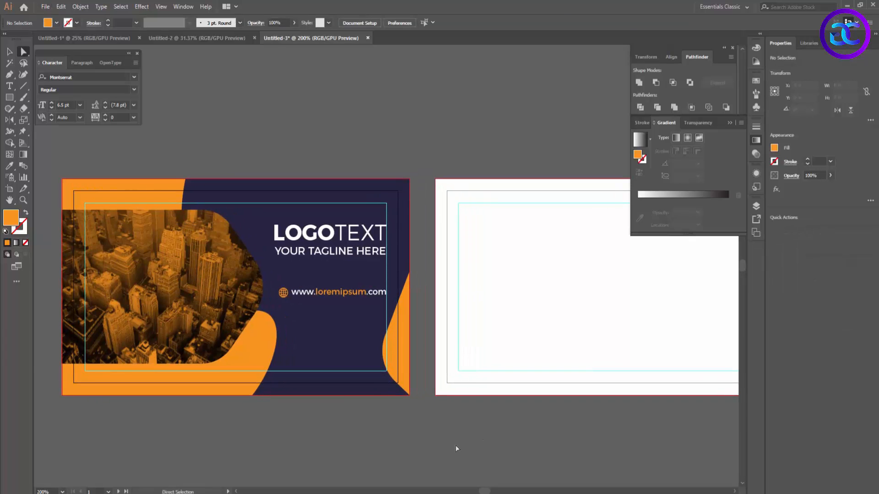
Duplicate the front card's navy background rectangle onto the back card, fitted to its bleed edges.
key(v)
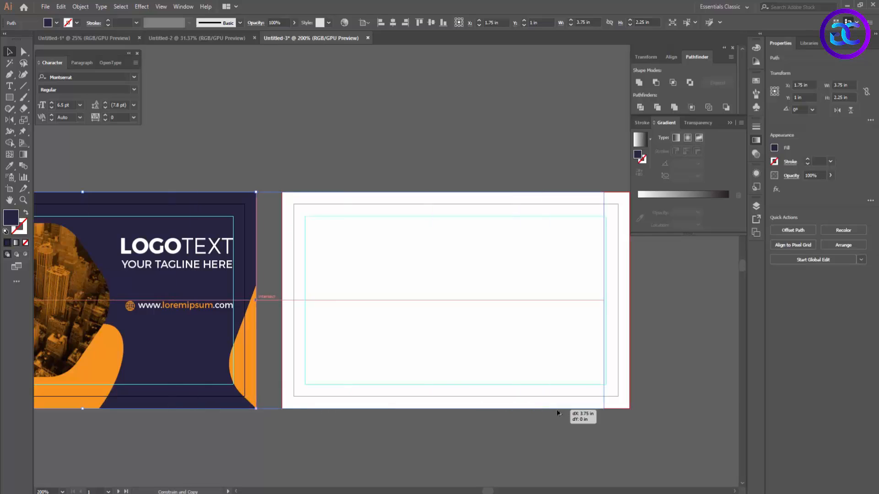
click(417, 408)
click(416, 408)
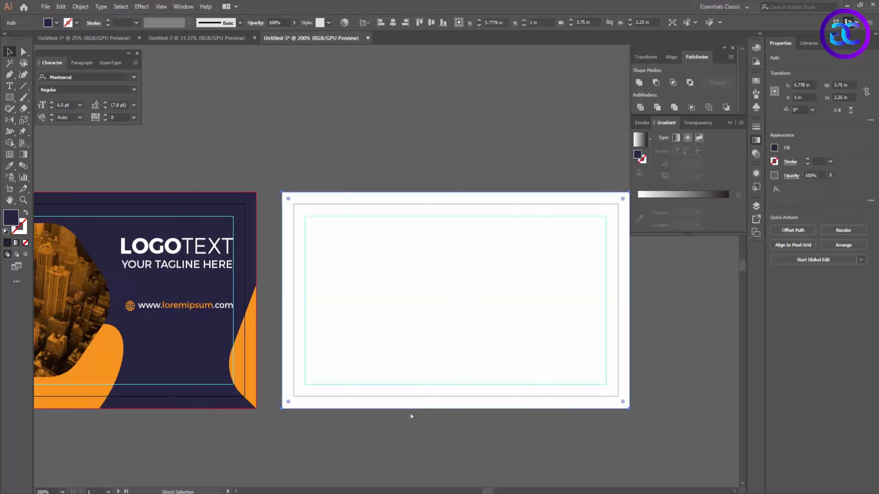
drag(230, 408, 598, 420)
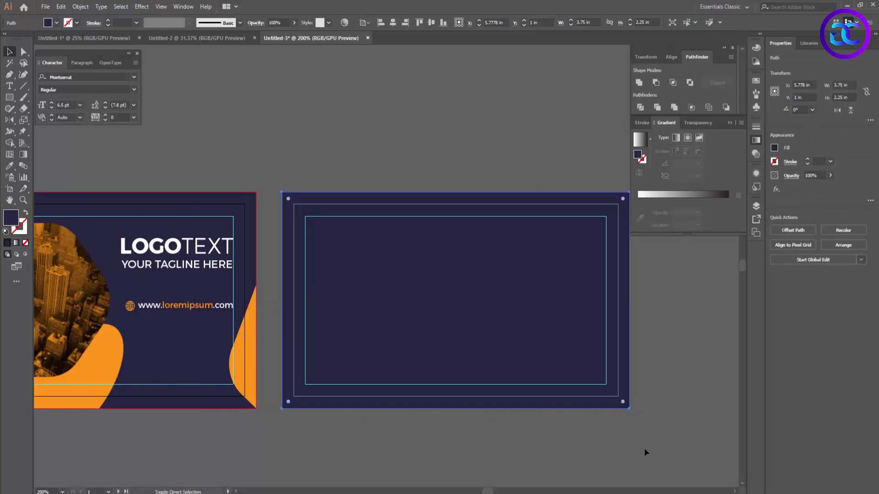
click(537, 445)
Duplicate the rounded photo shape onto the back card and place the office photo from the Untitled-1 document over it.
scroll(536, 445, down, 1)
drag(201, 334, 461, 351)
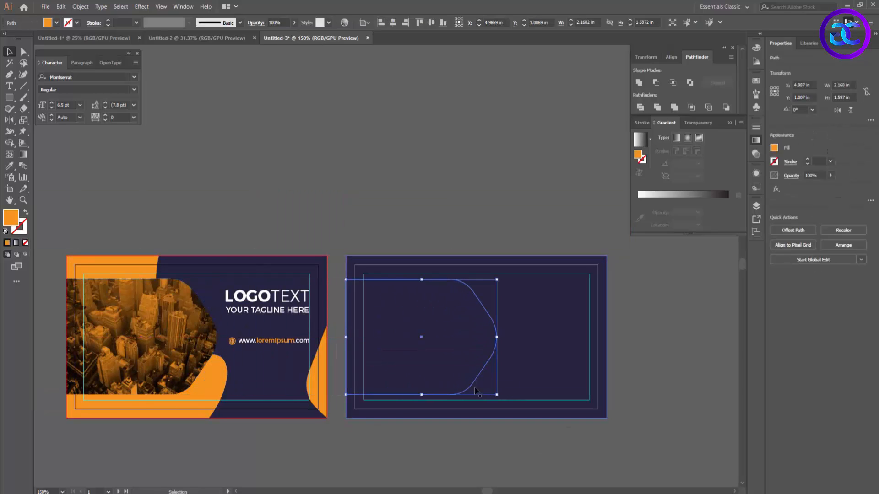
click(85, 38)
drag(252, 207, 461, 302)
drag(174, 58, 276, 218)
drag(487, 253, 430, 303)
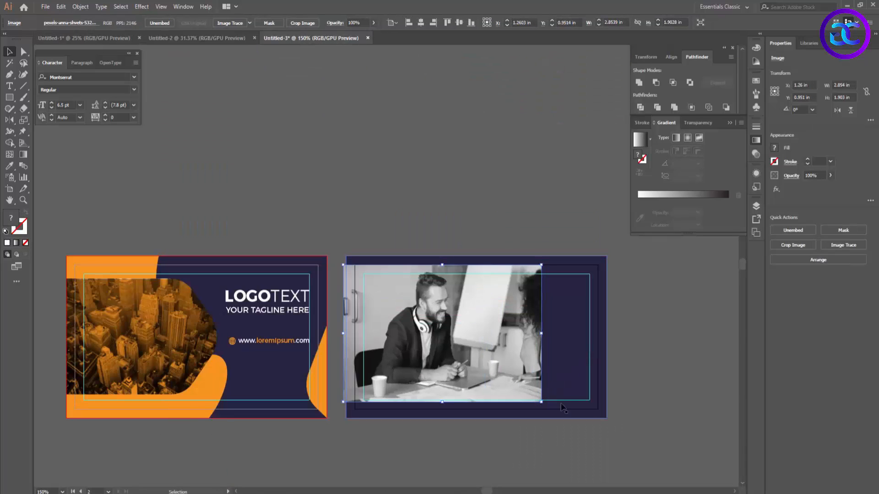
Try to send the office photo to the back and select it together with the overlying shape.
key(ctrl+shift+bracketleft)
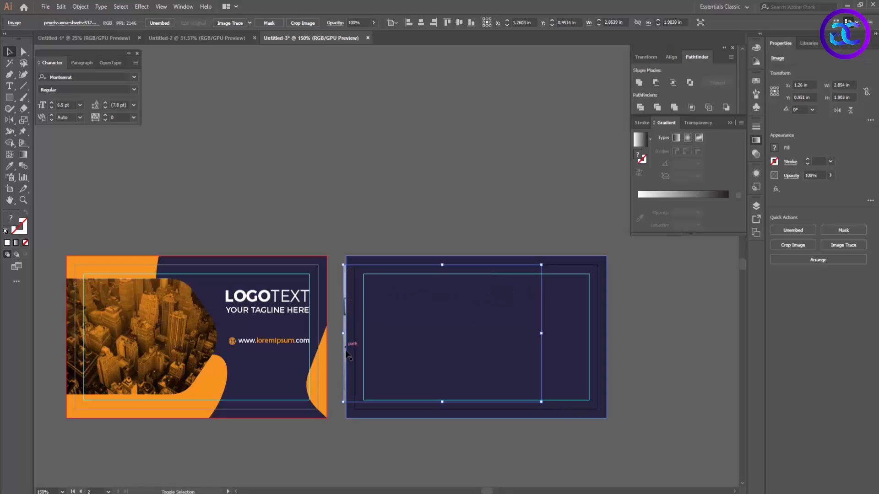
scroll(346, 368, up, 5)
shift+click(385, 379)
scroll(389, 375, down, 4)
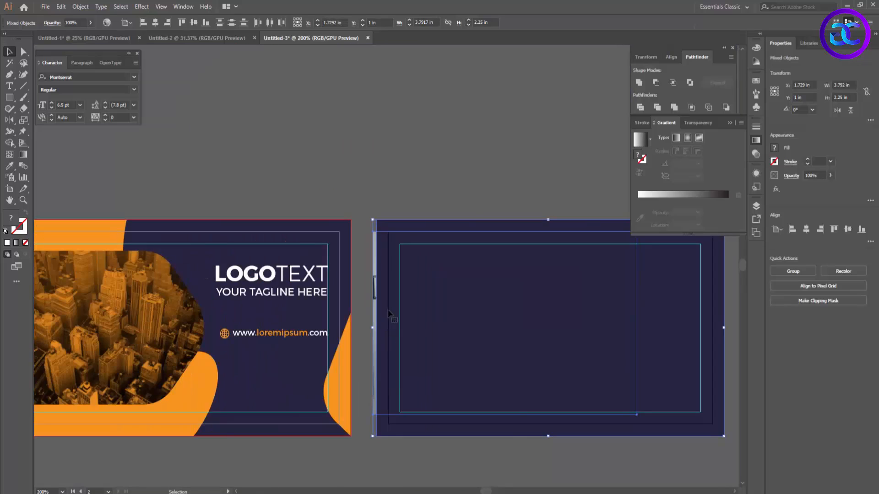
click(492, 200)
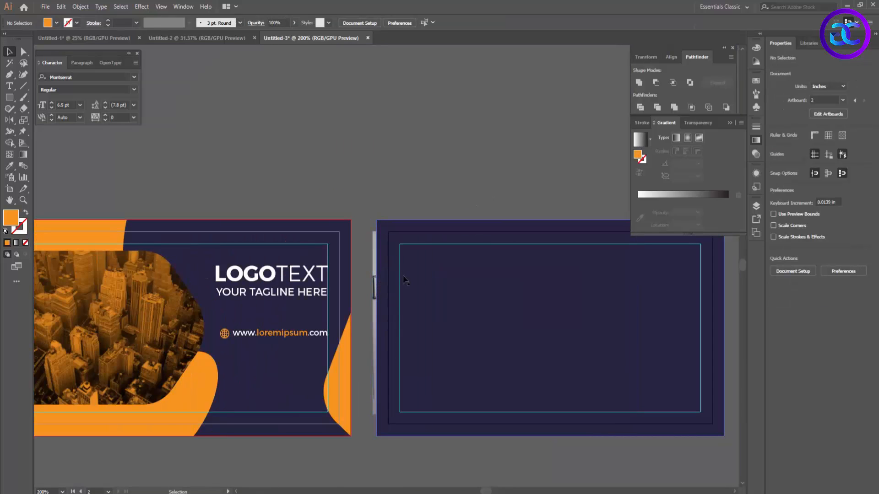
Undo the office photo's stacking change on the back card.
key(ctrl+z)
key(ctrl+z)
key(ctrl+z)
key(ctrl+z)
key(ctrl+z)
key(ctrl+z)
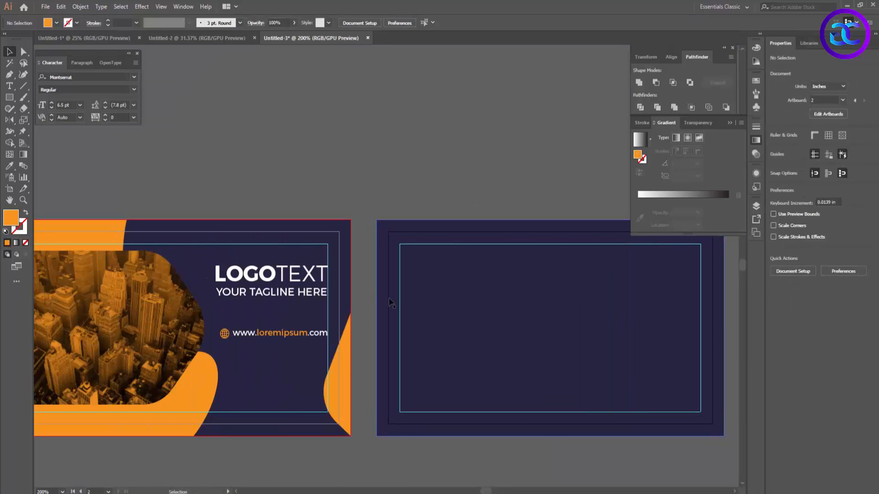
key(ctrl+shift+z)
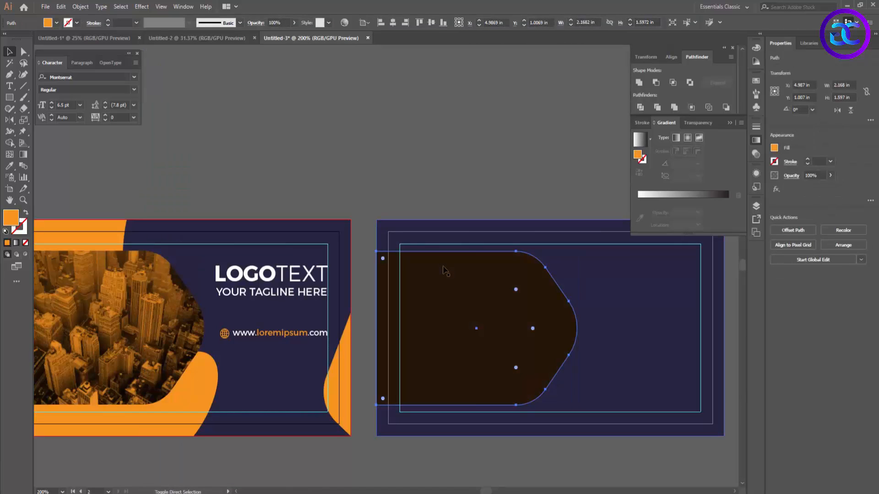
key(ctrl+shift+z)
Reposition the office photo behind the rounded shape on the back card and clip it to that shape with a clipping mask.
drag(418, 228, 600, 350)
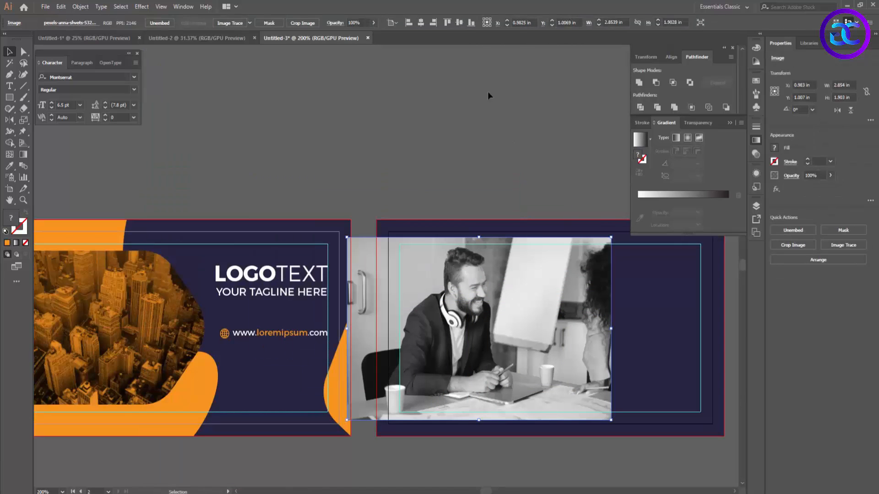
drag(484, 308, 502, 309)
key(ctrl+shift+[)
shift+click(507, 309)
right_click(541, 306)
click(578, 375)
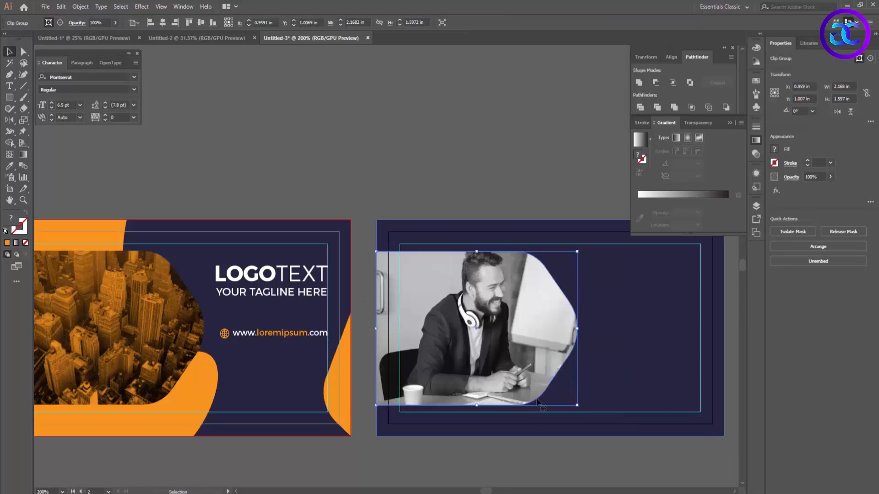
Duplicate the front card's orange curved shape onto the back card and bring the copy to the front.
click(510, 208)
drag(588, 362, 504, 354)
drag(126, 369, 138, 367)
drag(138, 367, 501, 427)
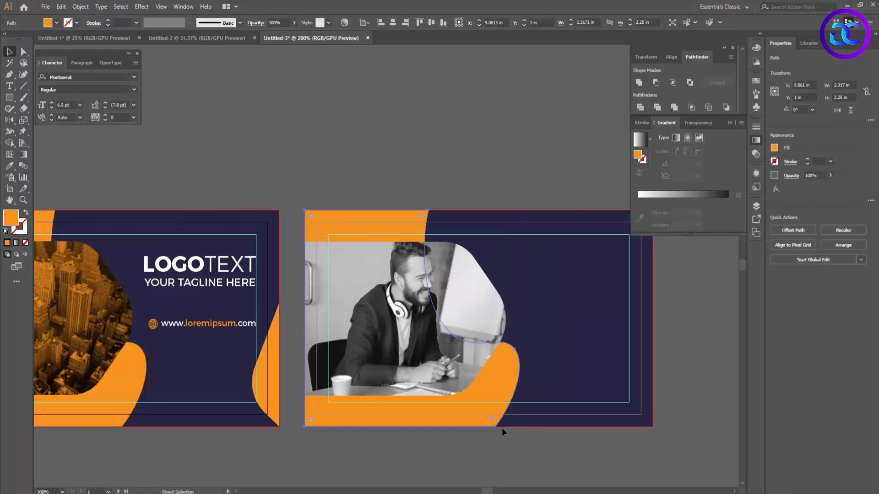
key(ctrl+shift+])
Set the blending mode of the back card's orange curved shape to Multiply.
key(v)
click(256, 22)
click(183, 39)
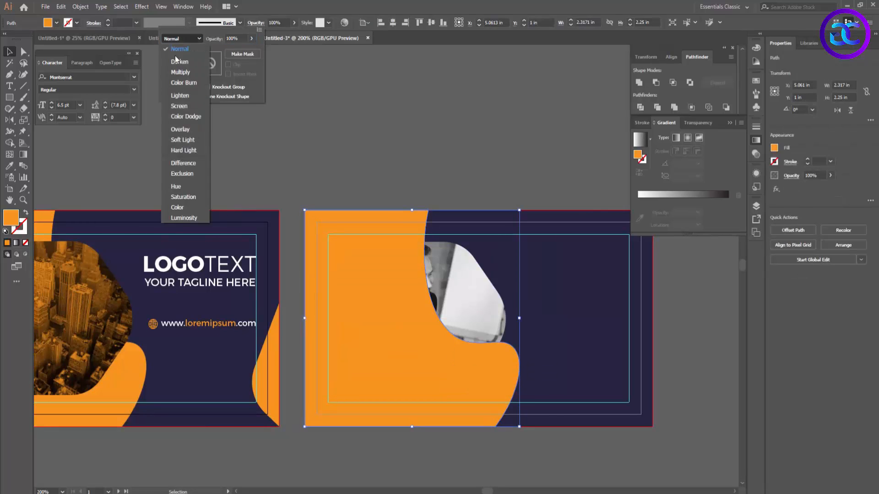
click(176, 73)
click(384, 137)
Reshape the multiplied curve by moving its inner and top-edge anchor points leftward, clear of the man's face.
click(434, 303)
key(a)
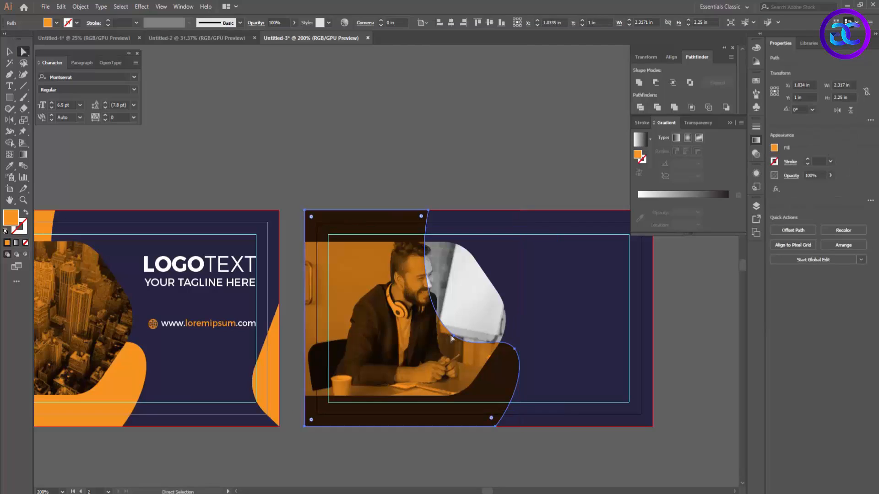
drag(454, 337, 411, 352)
key(ctrl+z)
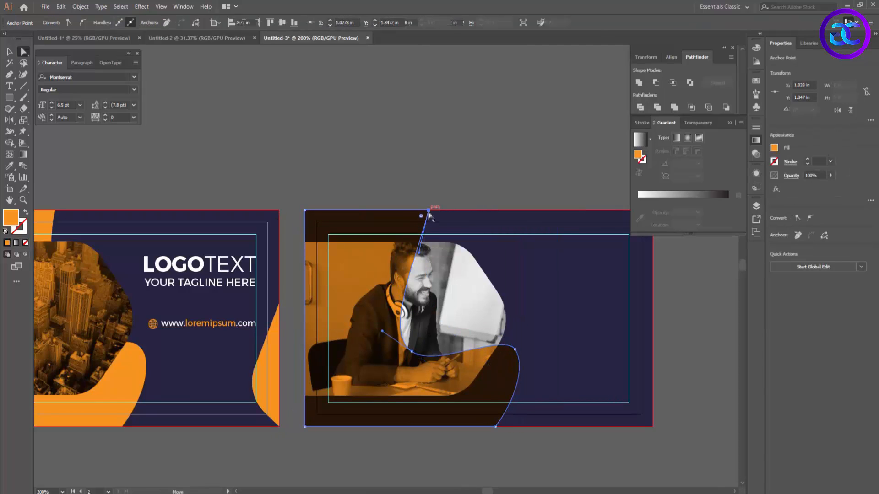
drag(428, 214, 381, 212)
click(470, 172)
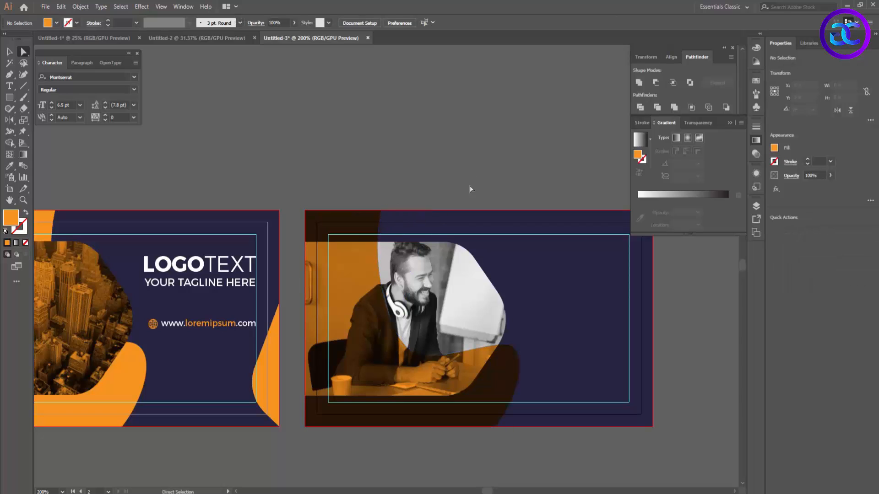
Try to combine the multiplied orange shape and the office photo in a clipping mask.
key(v)
click(464, 390)
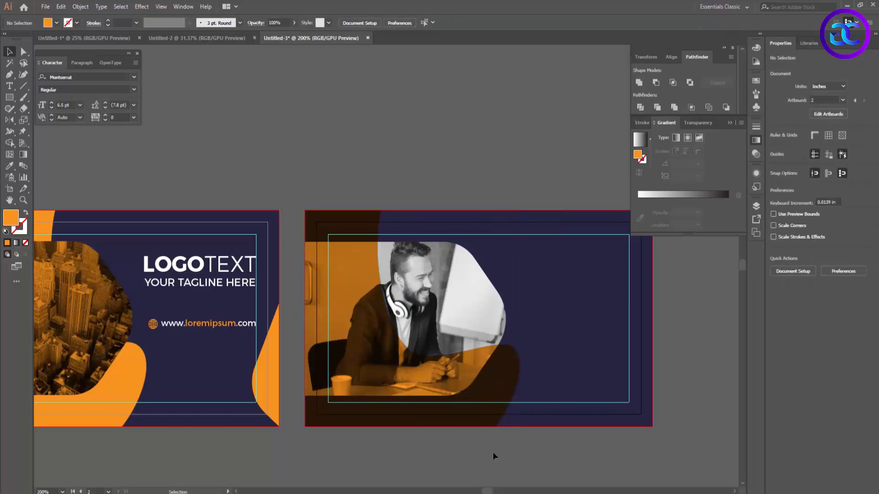
shift+click(483, 324)
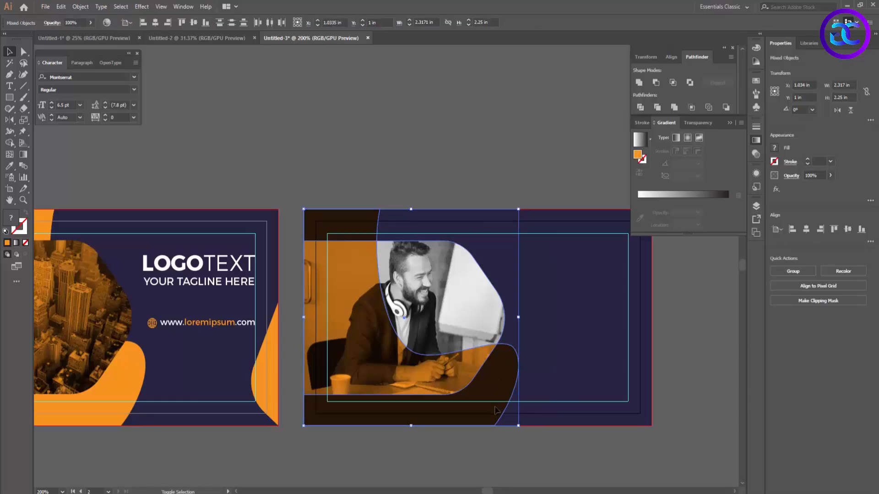
key(ctrl+7)
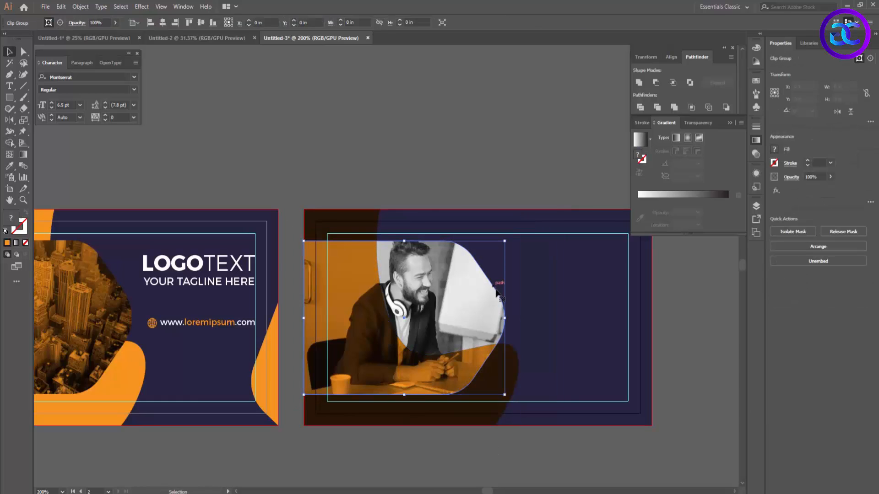
right_click(486, 286)
click(504, 366)
key(Delete)
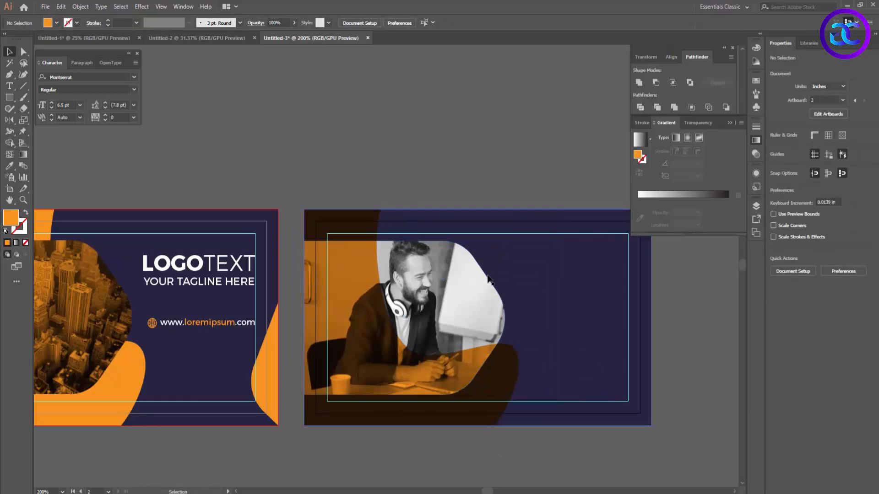
Remove the parts of the multiplied shape lying outside the rounded photo with the Shape Builder tool.
click(505, 320)
shift+click(510, 359)
key(shift+m)
alt+click(492, 375)
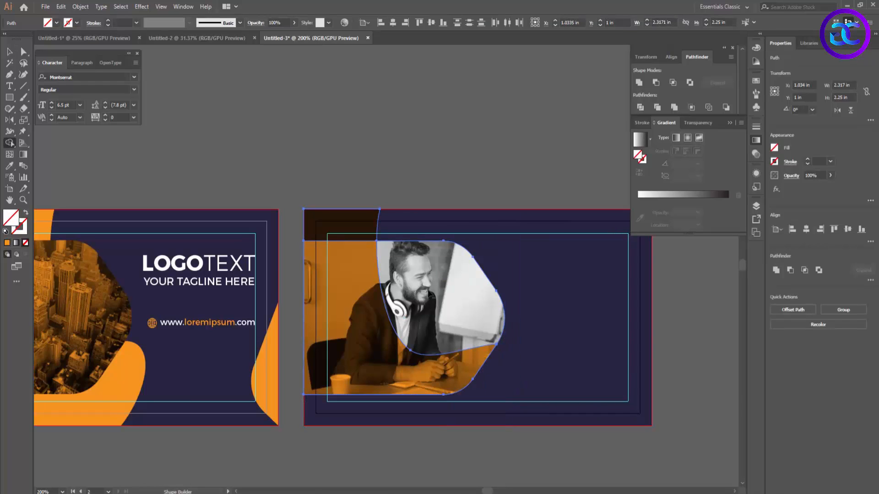
alt+click(356, 227)
key(v)
click(414, 194)
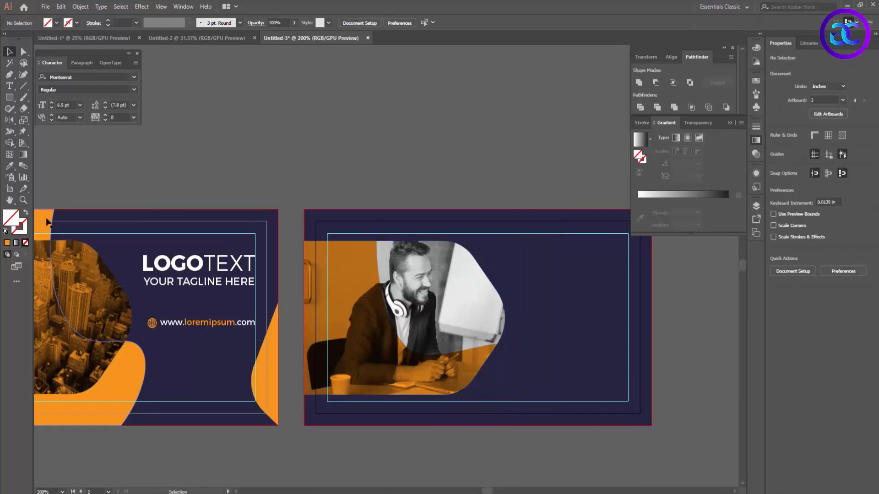
Duplicate the front card's orange curved shape onto the back card again and arrange it behind the tinted office photo.
drag(45, 226, 417, 226)
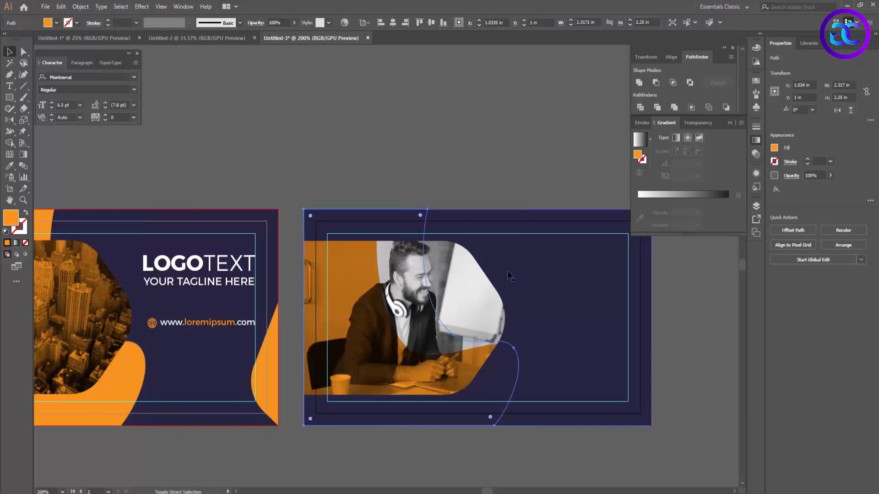
key(ctrl+shift+])
key(ctrl+[)
key(ctrl+[)
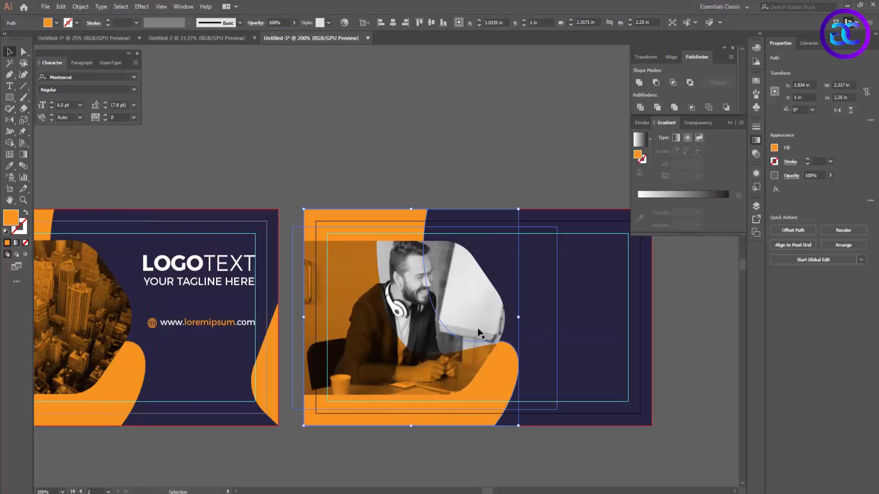
click(434, 476)
drag(458, 460, 426, 457)
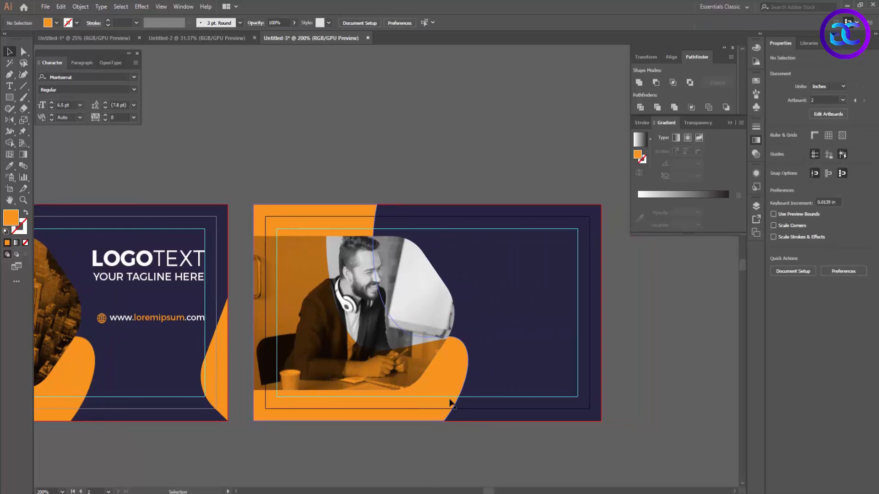
scroll(484, 451, left, 5)
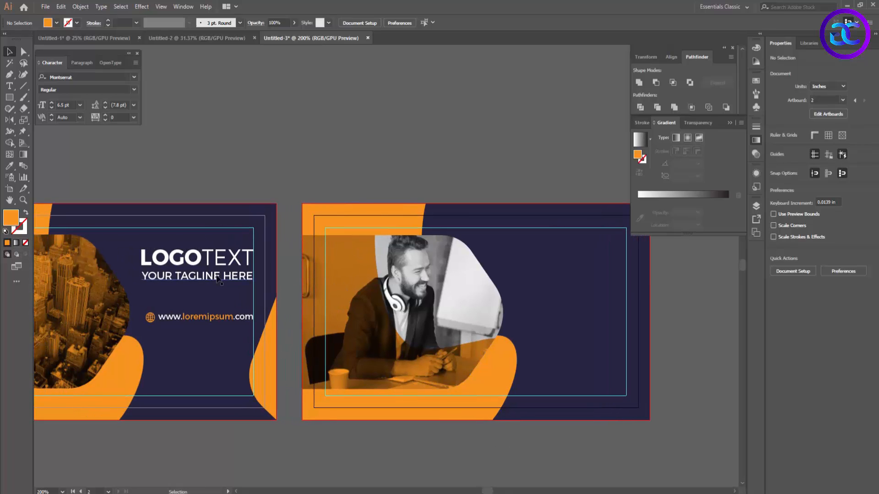
Copy the front card's LOGOTEXT onto the back card's upper area, replace it with NAME HERE, and reduce it to 10.78 pt Semi Bold.
drag(195, 260, 562, 243)
double_click(562, 243)
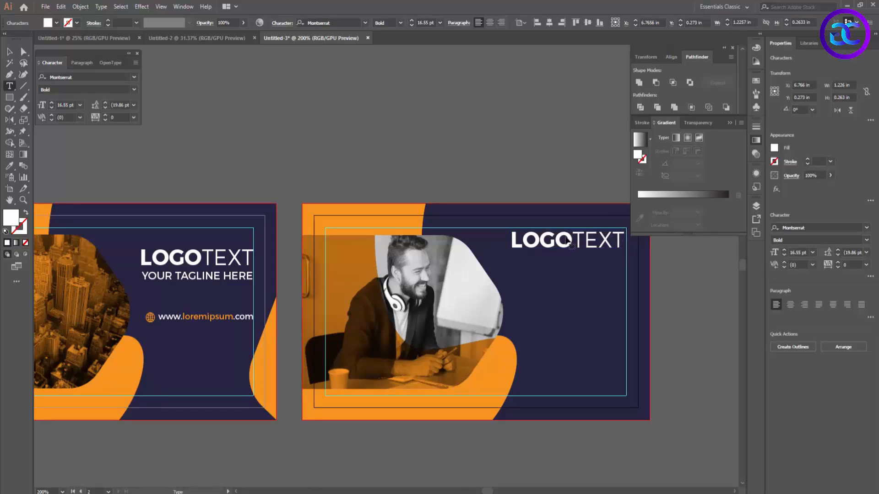
double_click(562, 243)
text(name)
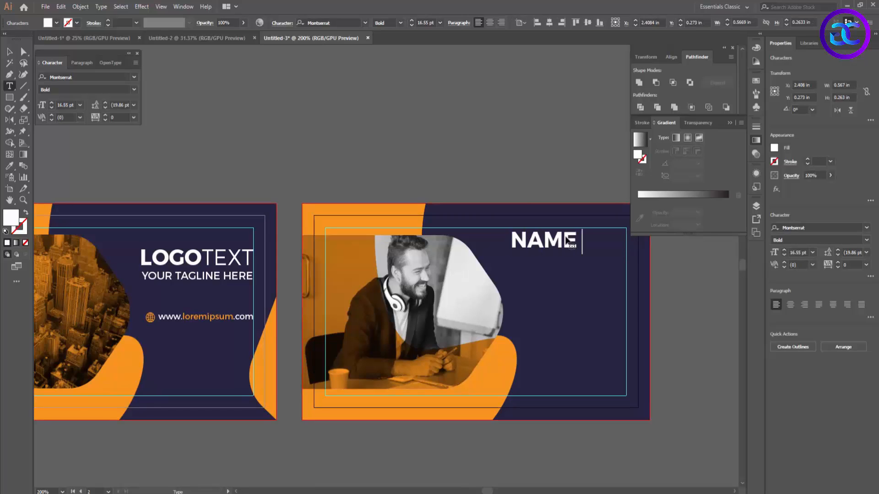
click(9, 52)
click(400, 22)
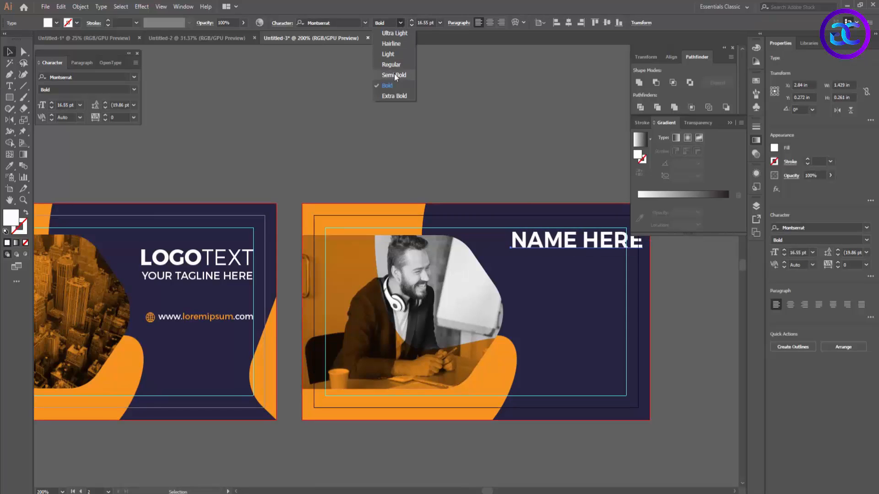
mouse_move(615, 248)
mouse_down()
mouse_move(599, 240)
mouse_move(612, 241)
mouse_up()
Duplicate the NAME HERE text directly below itself and replace the copy's wording with LOREM IPSUM.
drag(610, 241, 604, 257)
double_click(604, 257)
key(ctrl+a)
text(L)
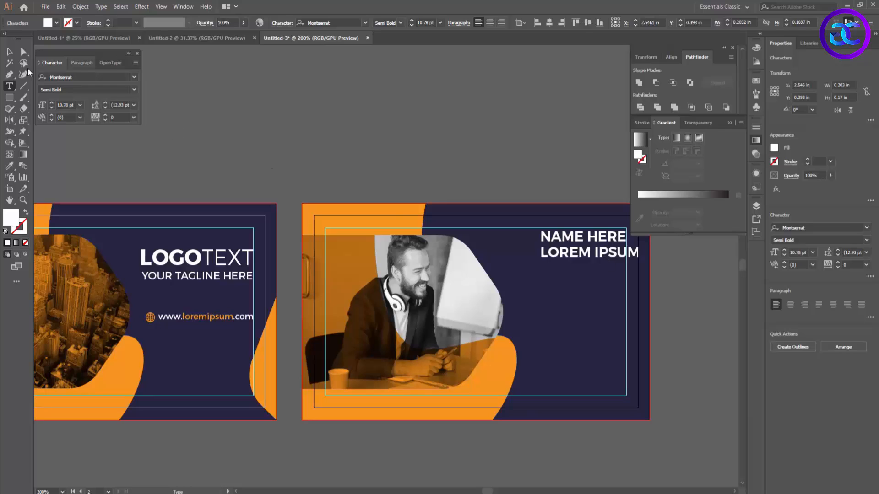
Change the LOREM IPSUM line to Montserrat Regular and reduce its size to 7 pt.
key(Escape)
click(399, 24)
click(387, 56)
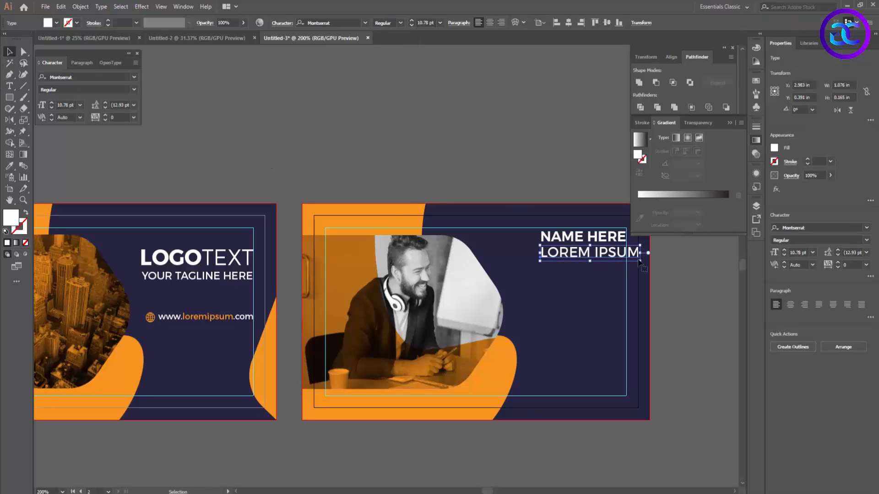
drag(640, 261, 598, 260)
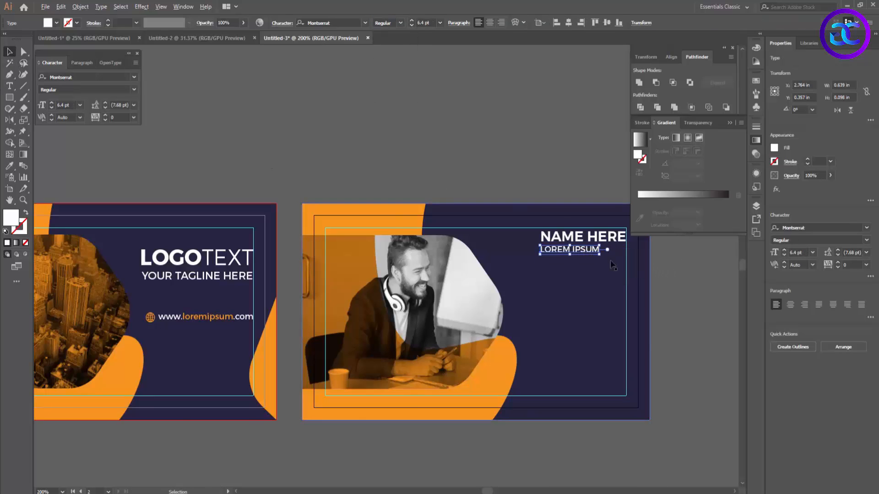
scroll(614, 262, up, 1)
drag(642, 284, 534, 283)
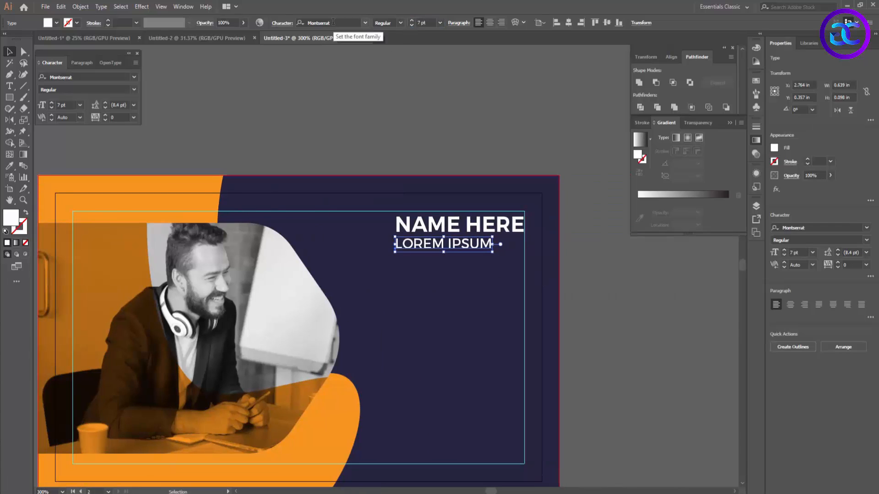
Enlarge NAME HERE to 12.38 pt and right-align it with LOREM IPSUM just inside the back card's right safe-area guide.
click(399, 228)
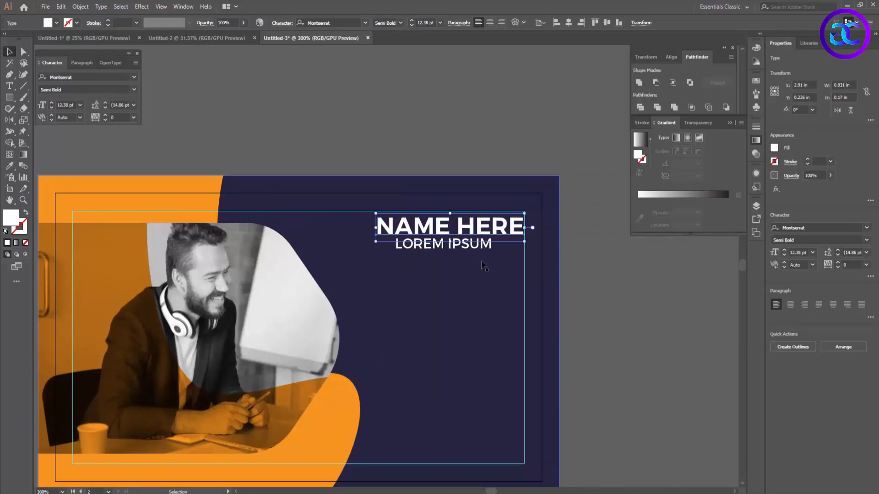
shift+click(397, 244)
click(501, 23)
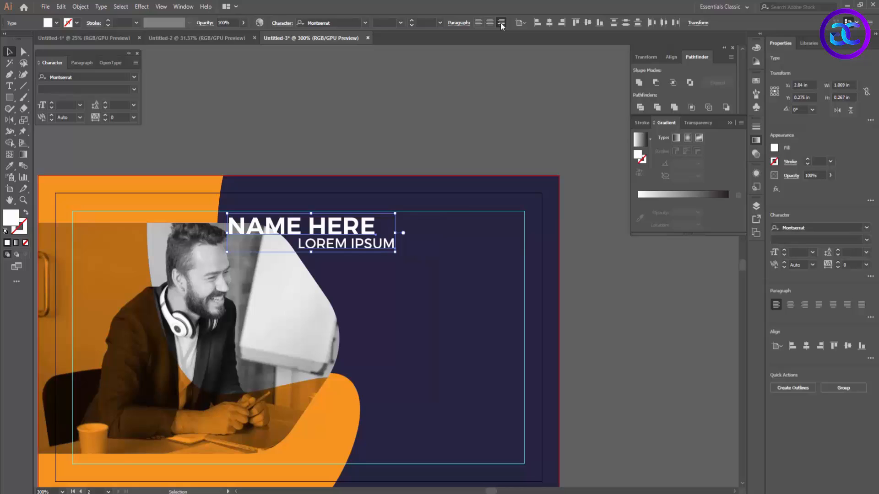
click(562, 23)
key(shift+Left)
click(545, 256)
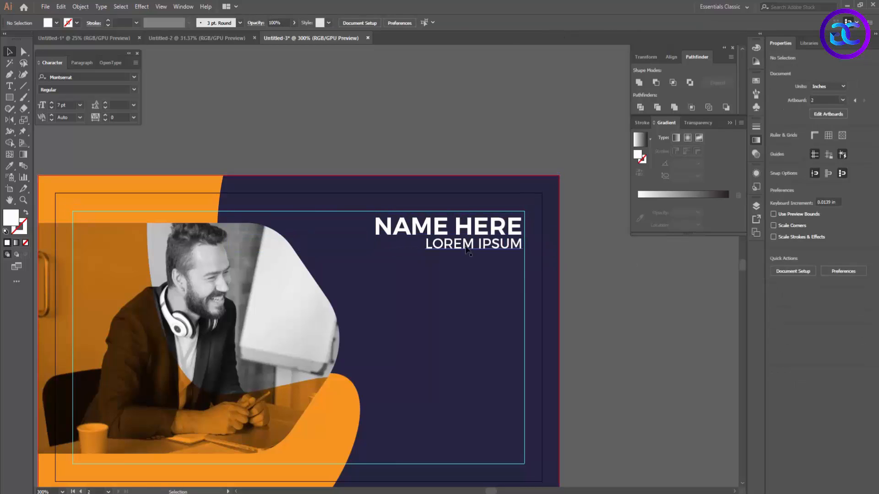
Nudge LOREM IPSUM slightly down and color it orange with the Eyedropper, sampling the back card's curved shape.
click(467, 249)
key(Down)
key(i)
click(202, 192)
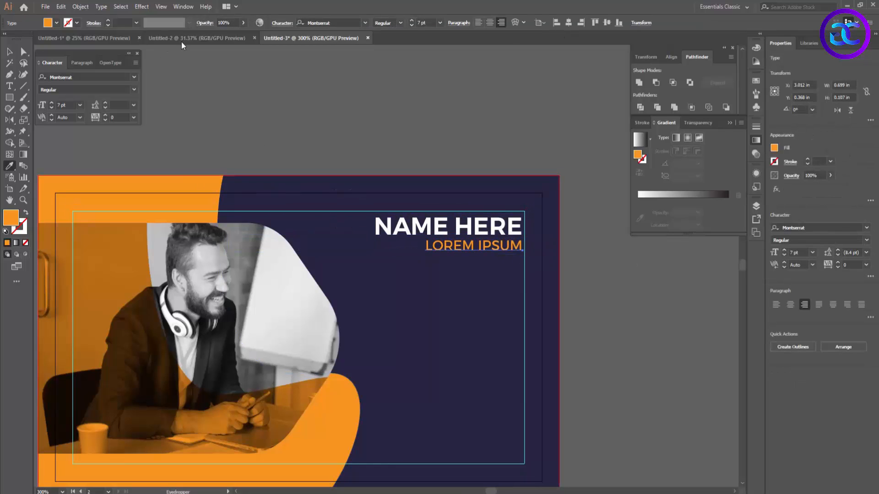
click(209, 25)
click(479, 124)
key(v)
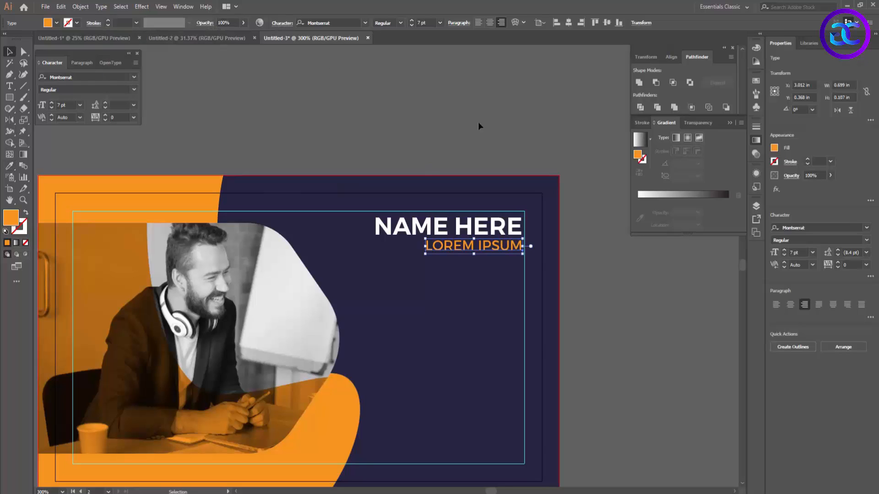
click(479, 123)
click(508, 248)
click(608, 259)
Recolor the word TEXT in the front card's LOGOTEXT with the orange swatch.
scroll(591, 295, down, 2)
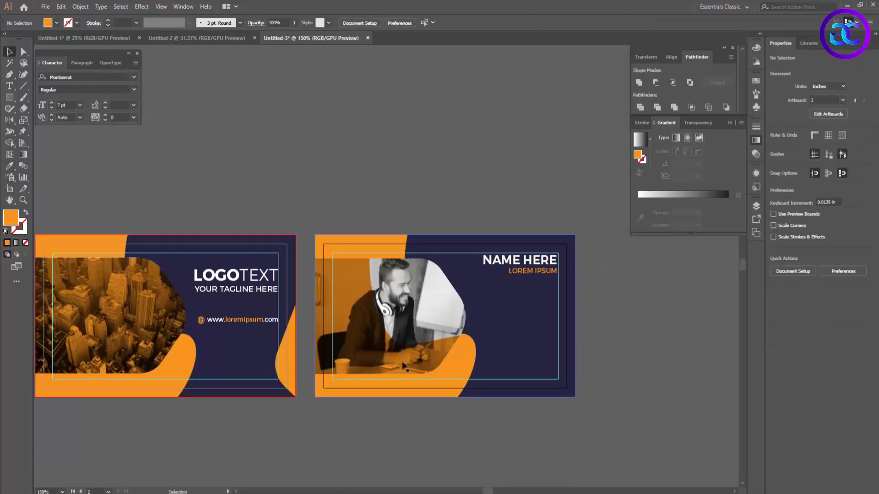
key(t)
drag(240, 275, 278, 275)
click(56, 23)
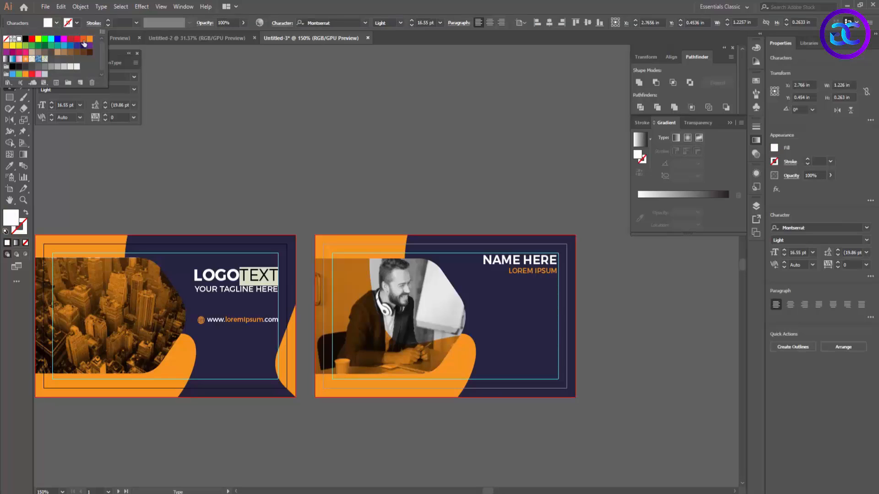
click(1, 94)
click(9, 51)
click(227, 140)
Draw an orange hexagon about 0.21 × 0.24 in below LOREM IPSUM on the back card and round its corners.
drag(653, 354, 633, 356)
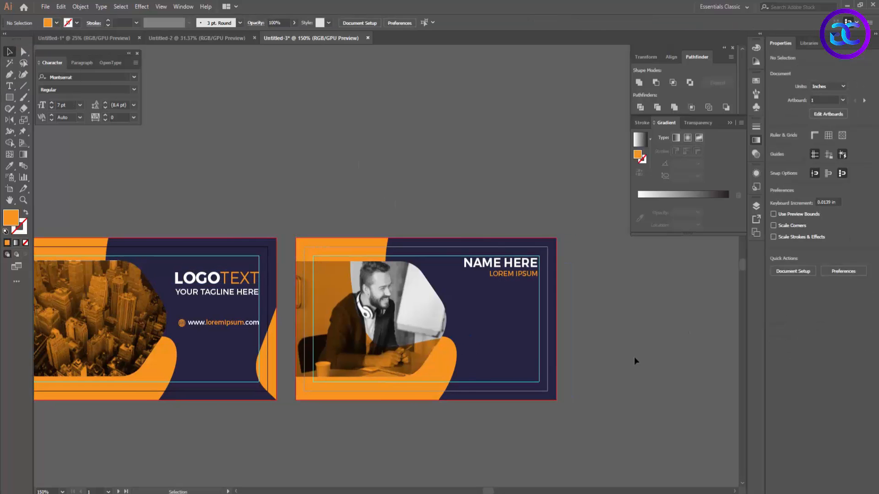
scroll(619, 366, up, 1)
scroll(618, 366, up, 1)
click(9, 98)
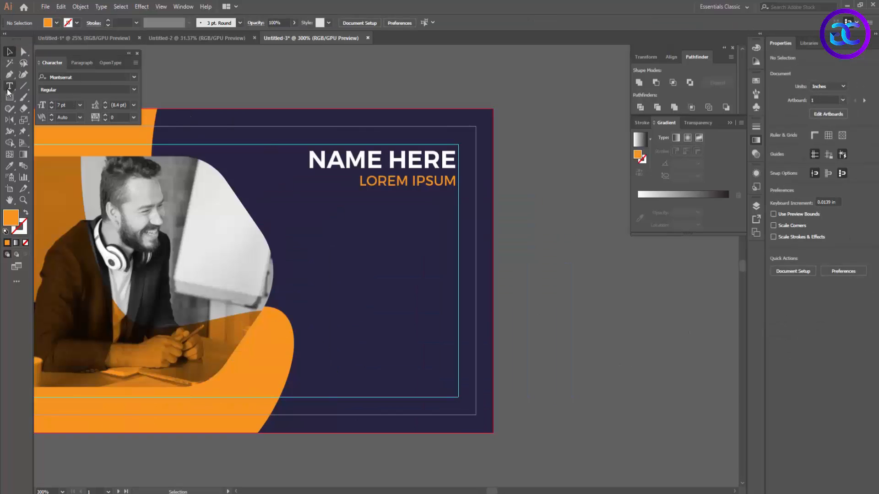
click(9, 99)
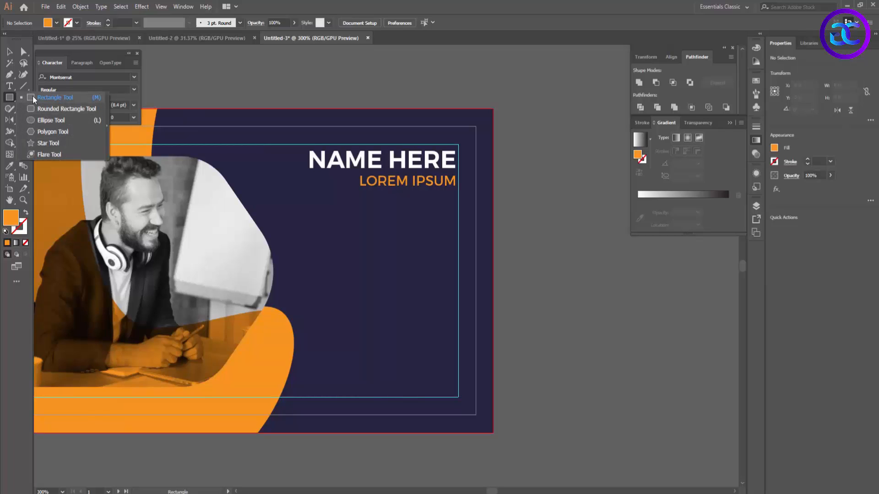
click(34, 132)
mouse_move(417, 255)
mouse_down()
mouse_move(440, 264)
mouse_move(440, 242)
mouse_move(431, 283)
mouse_move(417, 255)
mouse_up()
key(a)
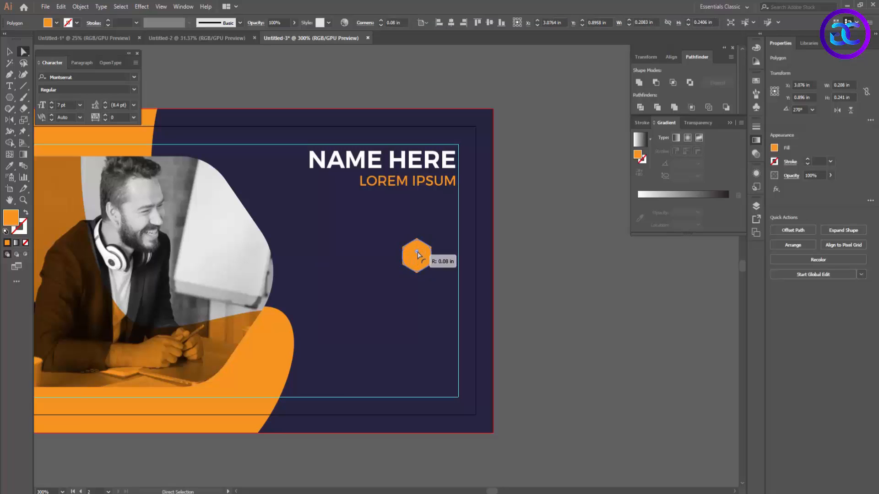
key(v)
click(537, 275)
Place the hexagon against the right safe-area guide and make two evenly spaced copies straight below it.
scroll(417, 271, up, 2)
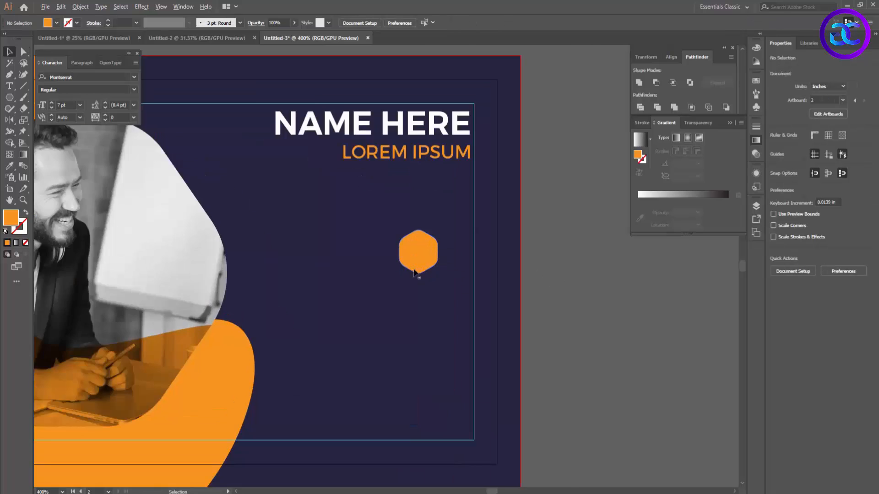
drag(489, 227, 488, 341)
key(ctrl+d)
scroll(546, 297, down, 2)
click(632, 339)
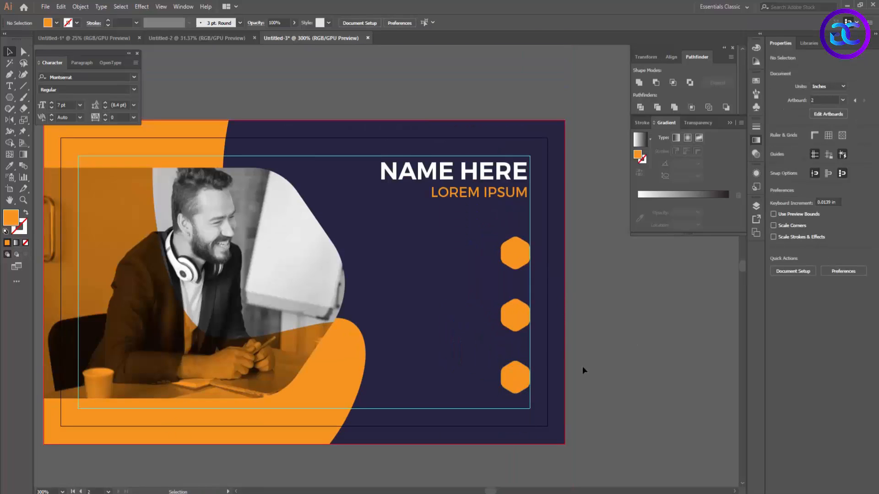
Copy the white phone, envelope and location icons from the Untitled-2 document and place them over the hexagon column.
click(161, 37)
key(ctrl+c)
key(ctrl+Tab)
key(ctrl+v)
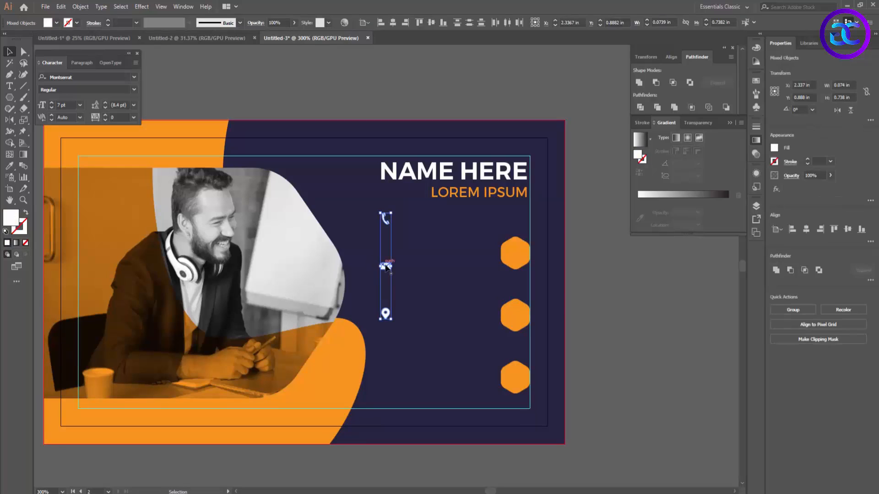
drag(386, 268, 515, 304)
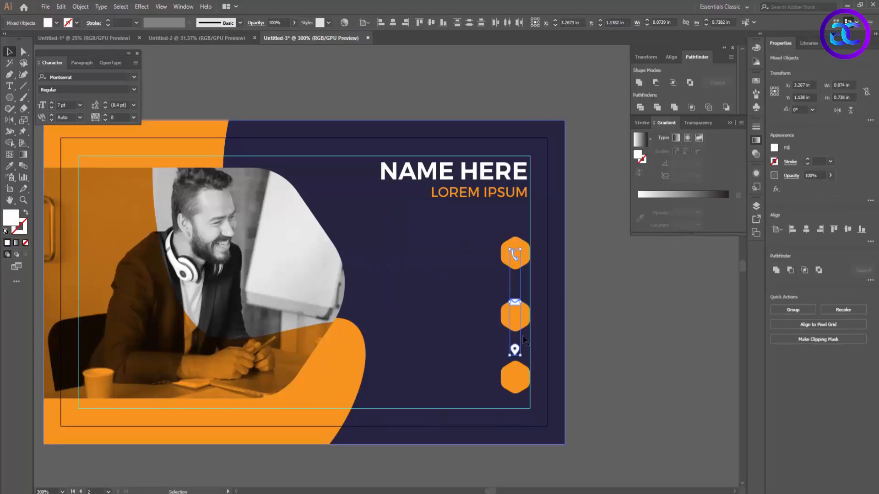
Move the envelope icon into the middle hexagon and the location pin into the lowest hexagon.
click(593, 282)
scroll(574, 298, up, 1)
click(509, 240)
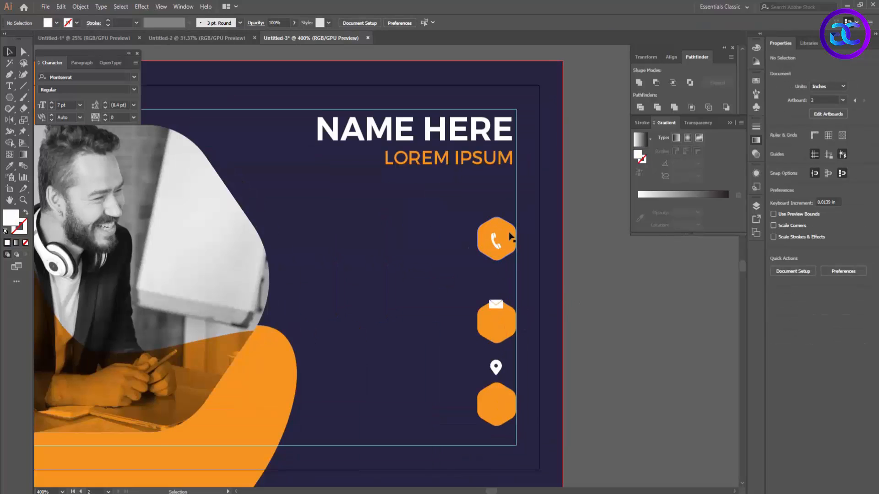
scroll(516, 246, up, 2)
scroll(517, 248, down, 4)
click(543, 318)
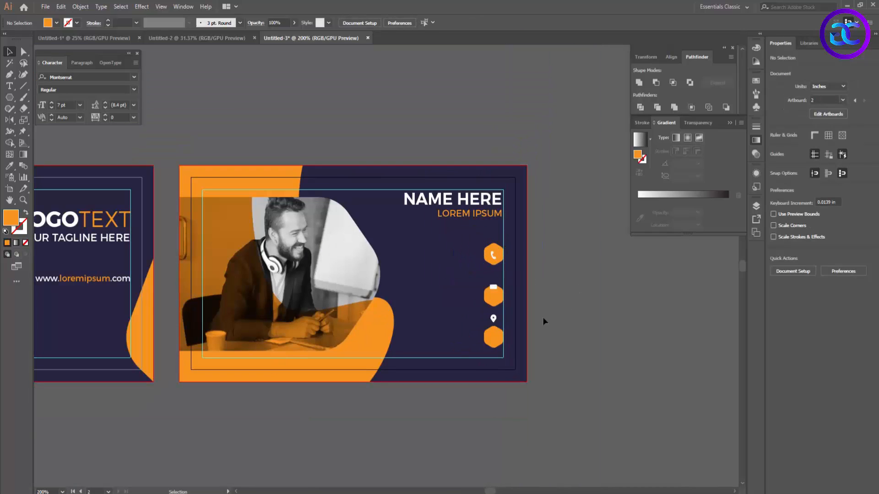
scroll(526, 323, up, 2)
drag(464, 255, 466, 271)
drag(461, 315, 464, 357)
Enlarge the phone icon and scale the envelope to about 0.10 × 0.06 in, centering each within its hexagon.
scroll(465, 194, up, 2)
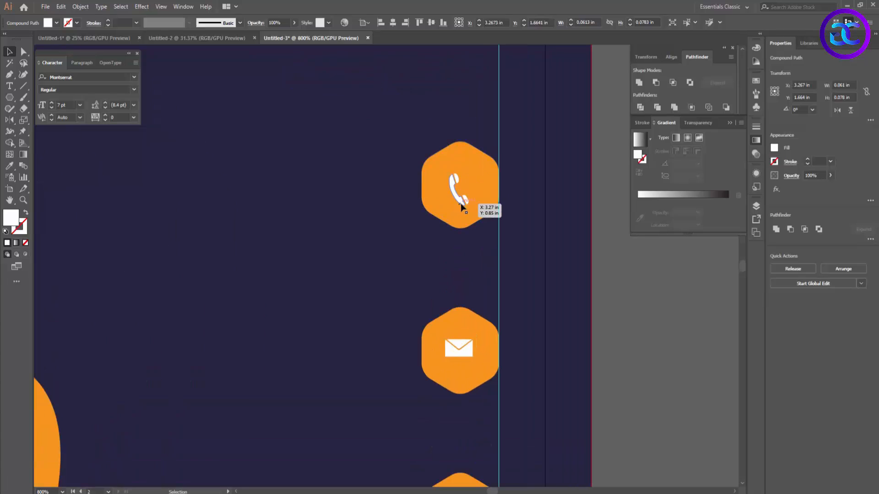
click(467, 198)
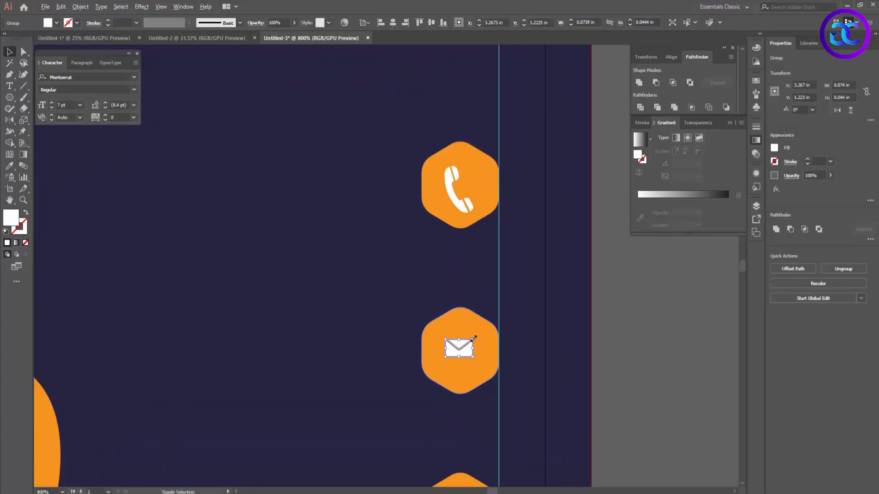
drag(479, 328, 480, 328)
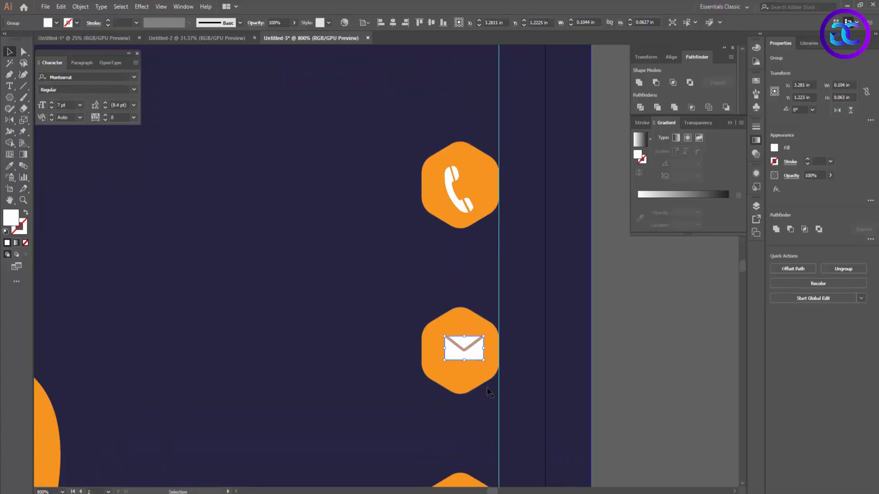
shift+click(465, 378)
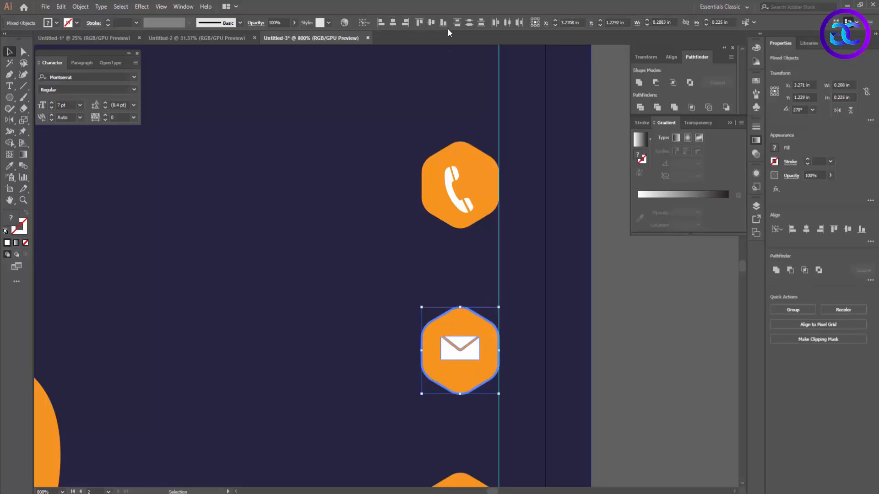
click(468, 204)
shift+click(485, 192)
click(484, 192)
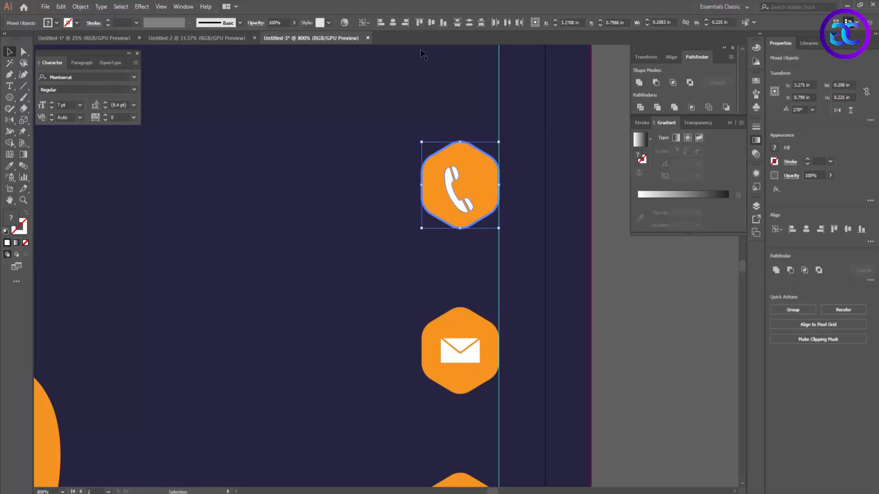
click(605, 340)
Enlarge the location pin to about 0.10 × 0.13 in and center it within the lowest hexagon.
drag(605, 340, 627, 242)
click(488, 416)
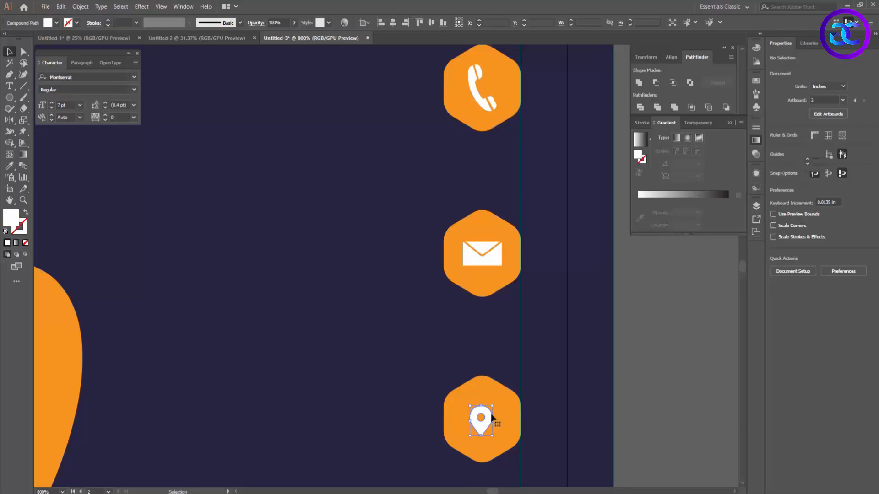
drag(492, 405, 499, 395)
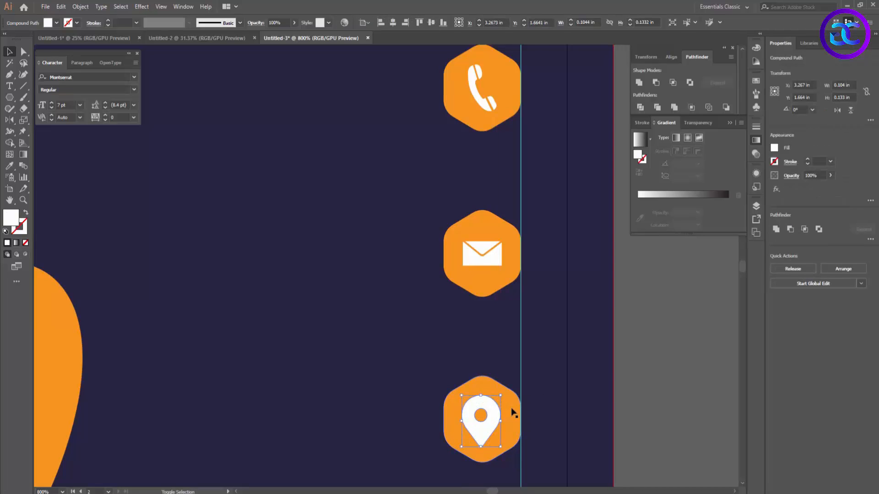
shift+click(514, 412)
click(396, 24)
click(649, 374)
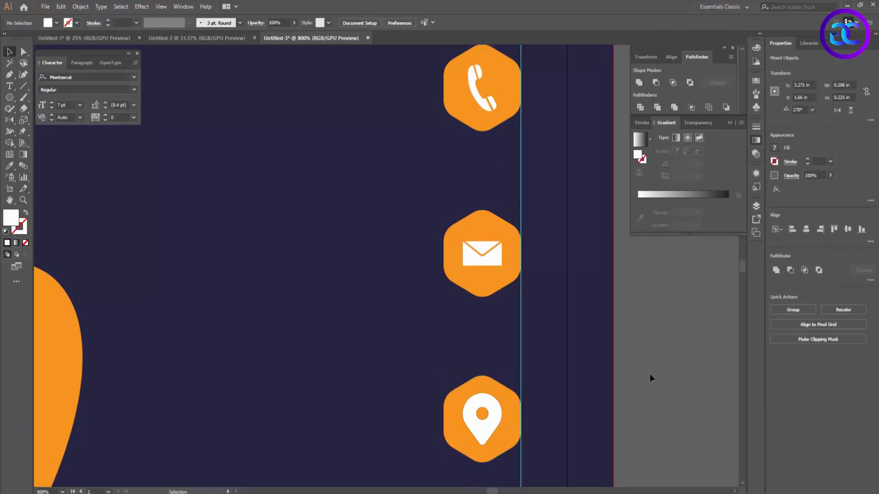
Duplicate the LOREM IPSUM line beside the phone hexagon and set the copy's size to 6 pt.
scroll(651, 374, down, 4)
scroll(611, 411, up, 1)
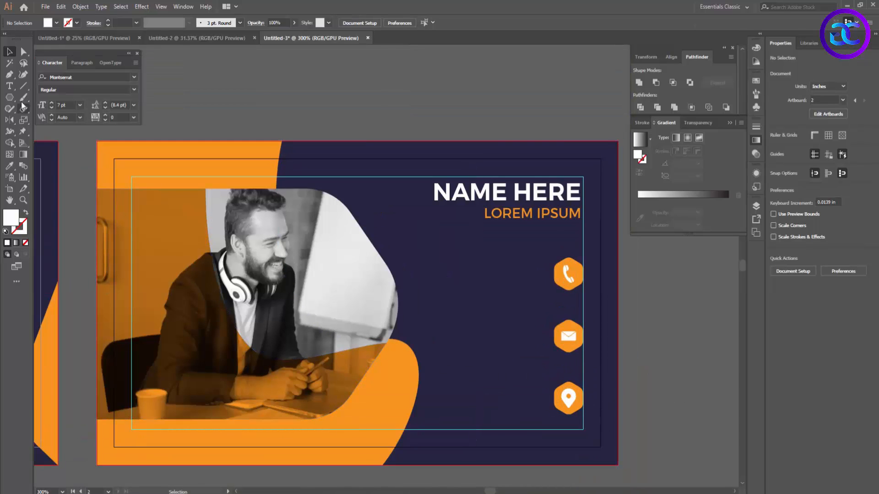
click(542, 212)
drag(566, 215, 526, 271)
key(Return)
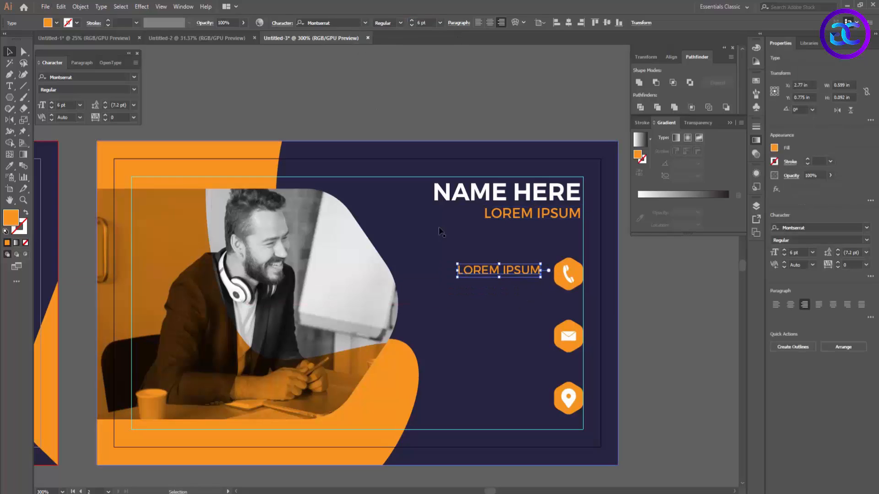
Replace the copied text line beside the phone hexagon with a placeholder phone number and make its fill white.
double_click(527, 268)
key(ctrl+a)
click(56, 22)
click(19, 39)
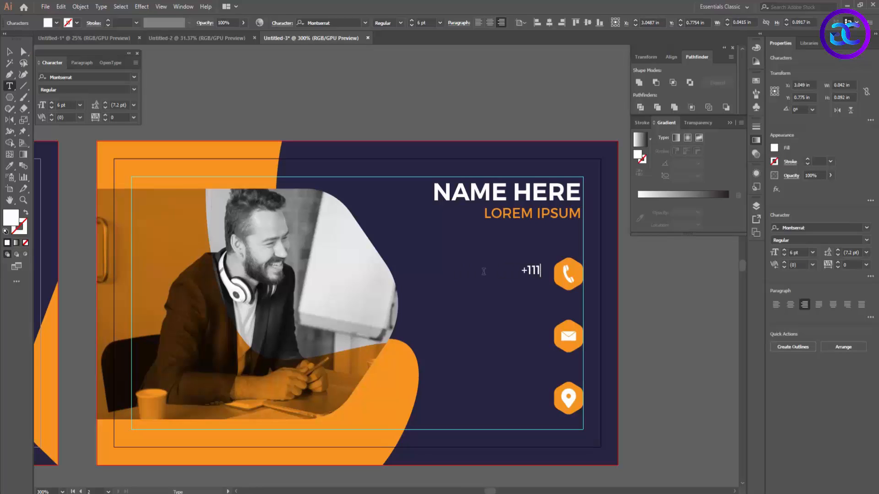
key(Escape)
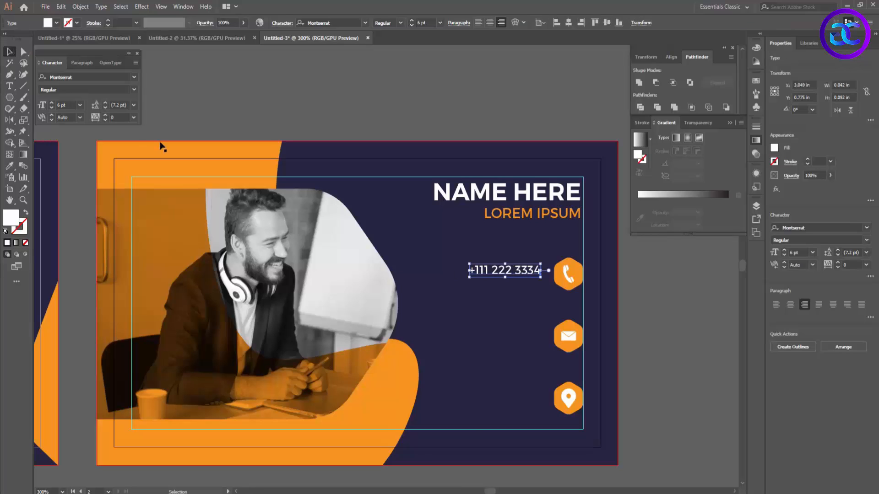
Duplicate the phone number directly below the first and center both lines vertically beside the phone hexagon.
scroll(419, 262, up, 2)
drag(627, 292, 634, 322)
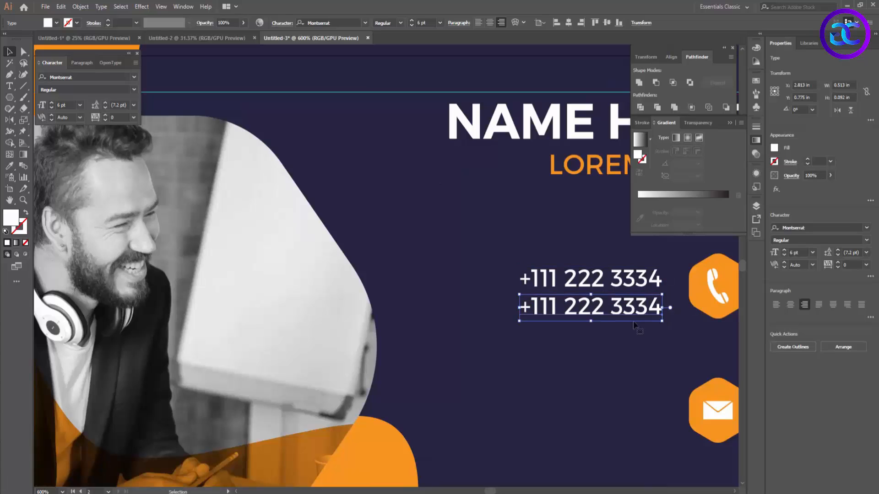
shift+click(643, 287)
key(Up)
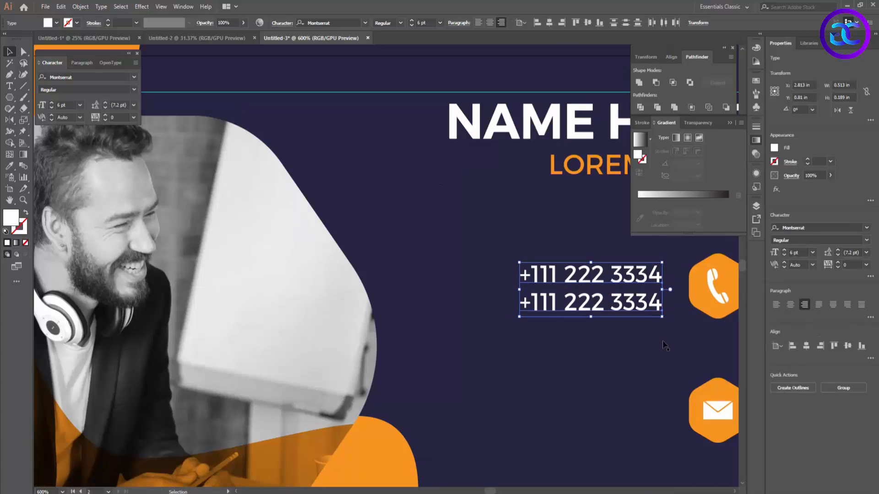
key(Up)
key(Down)
click(646, 379)
drag(646, 381, 432, 319)
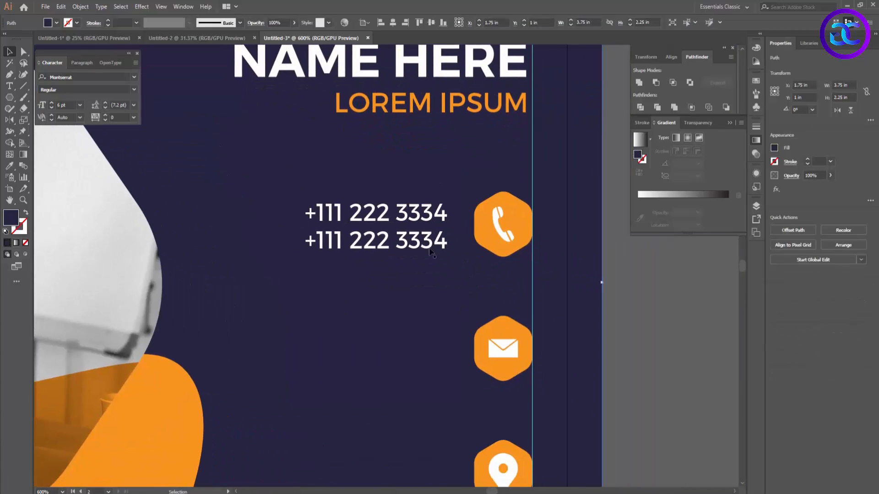
click(429, 247)
shift+click(428, 212)
drag(428, 212, 429, 208)
click(438, 296)
Duplicate the two phone number lines downward beside the envelope hexagon.
scroll(434, 300, down, 1)
click(420, 257)
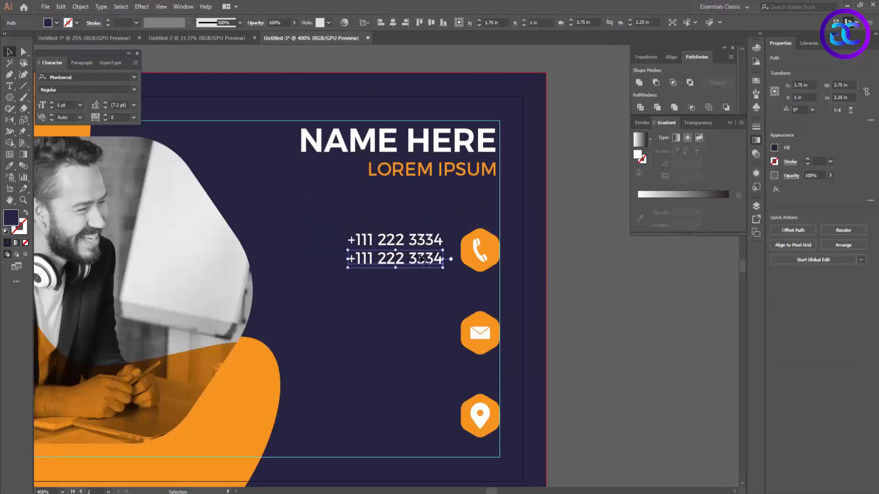
drag(420, 258, 420, 344)
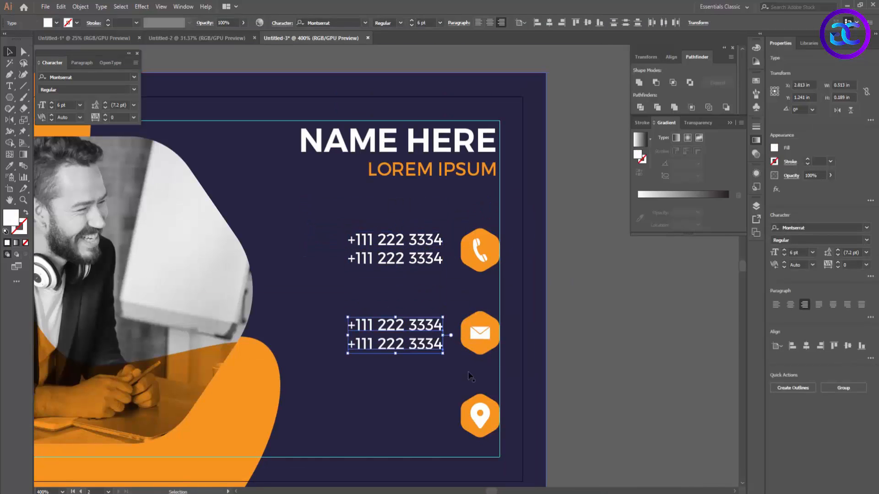
Replace both text lines beside the envelope hexagon with the same placeholder email address.
double_click(416, 326)
triple_click(414, 326)
text(lorem)
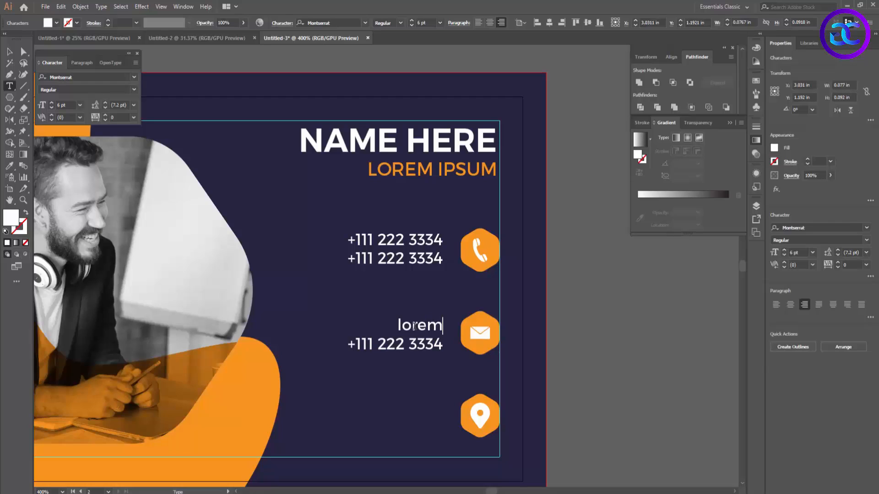
text(ipsum@email.com)
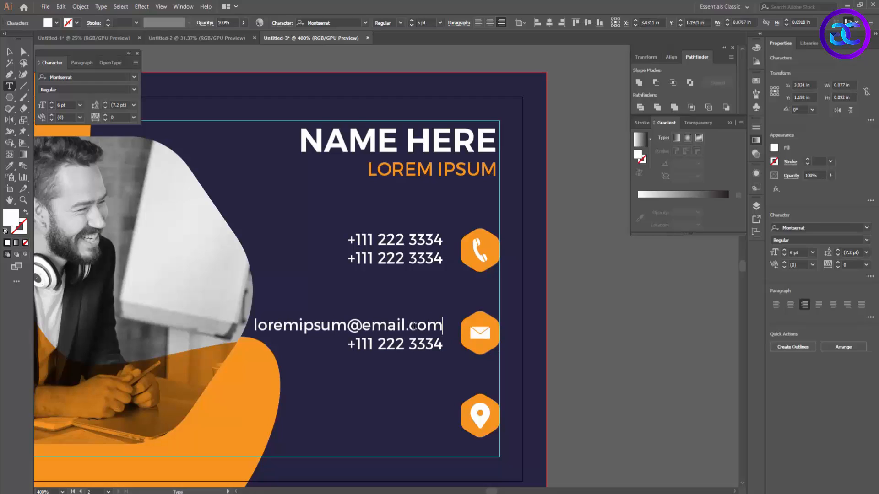
click(10, 53)
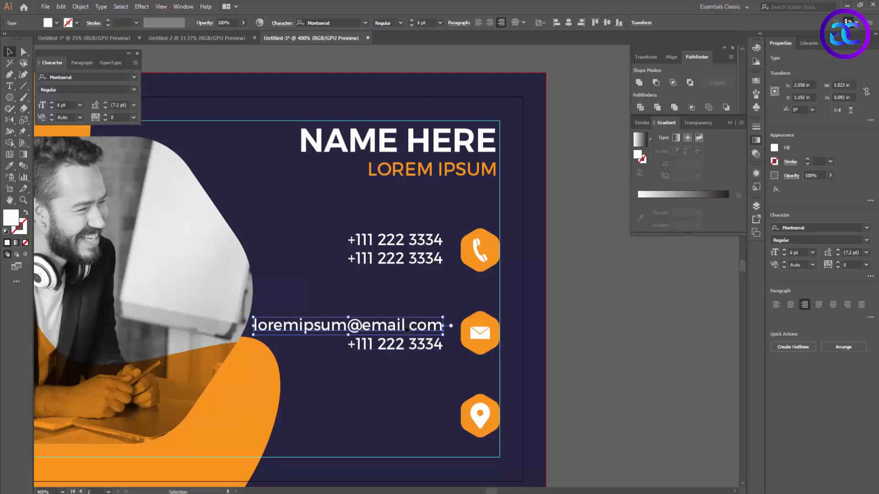
triple_click(405, 328)
key(ctrl+c)
triple_click(426, 348)
key(ctrl+v)
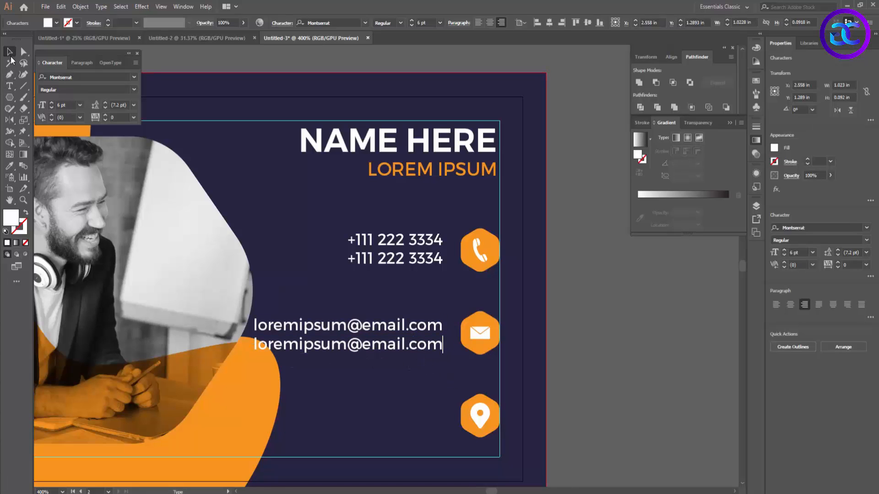
click(10, 54)
Reshape the orange curve below the photo, pulling its bulging edge left to clear the contact text.
drag(243, 399, 473, 345)
key(a)
click(473, 345)
drag(501, 299, 432, 304)
click(530, 455)
key(v)
Duplicate an email line beside the location pin and replace it with a two-line placeholder street and city address.
drag(636, 293, 641, 357)
double_click(642, 357)
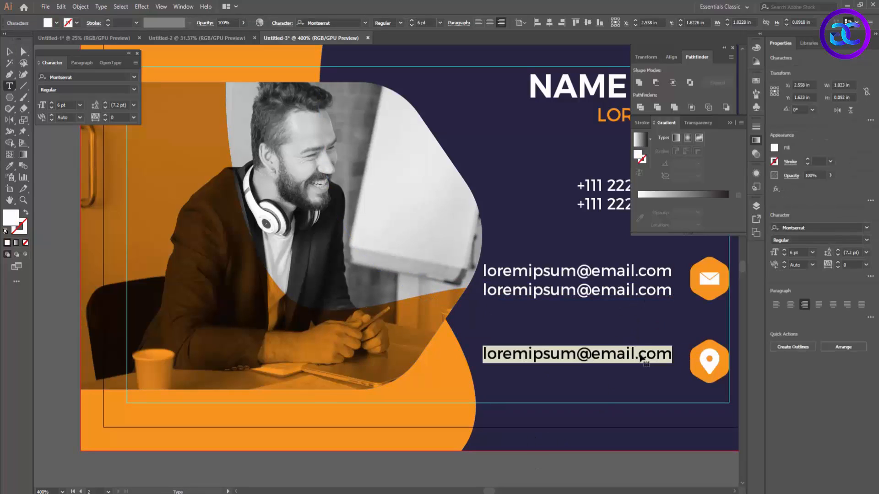
key(Right)
key(BackSpace)
key(BackSpace)
key(BackSpace)
key(BackSpace)
key(BackSpace)
key(BackSpace)
key(BackSpace)
key(BackSpace)
key(BackSpace)
key(BackSpace)
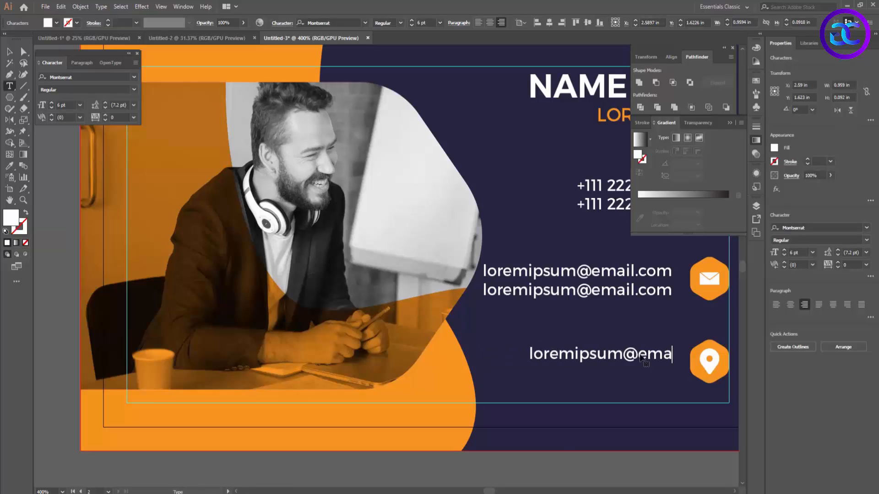
text(stre)
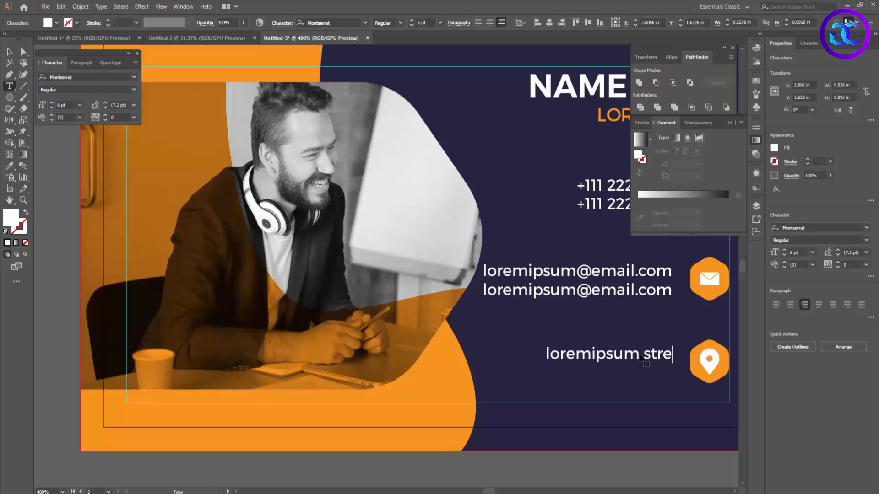
text(et name,)
key(Return)
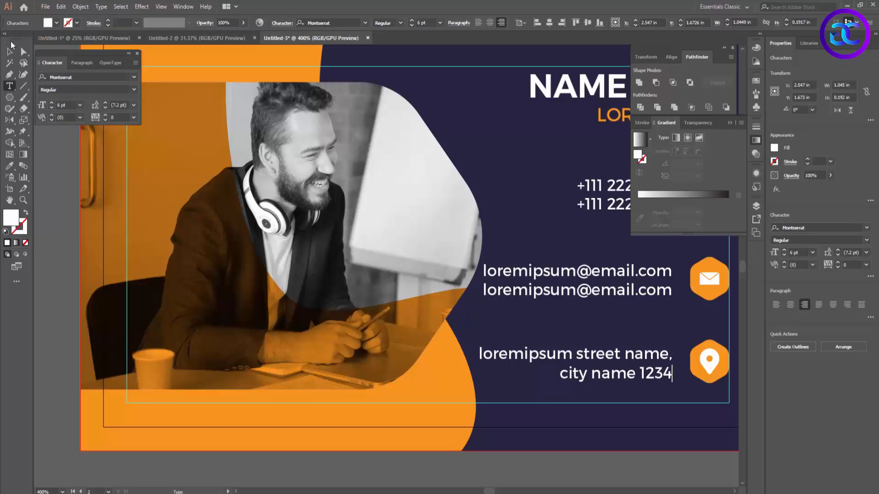
click(10, 52)
Move the email and address rows with their icons upward to tighten the spacing below the phone row.
scroll(375, 307, down, 2)
click(500, 414)
drag(535, 392, 579, 389)
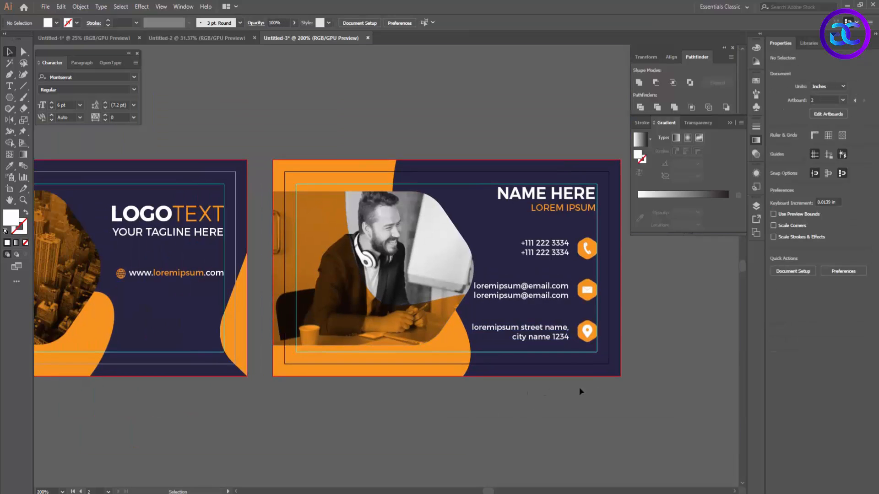
scroll(596, 372, up, 2)
drag(666, 327, 658, 374)
click(620, 388)
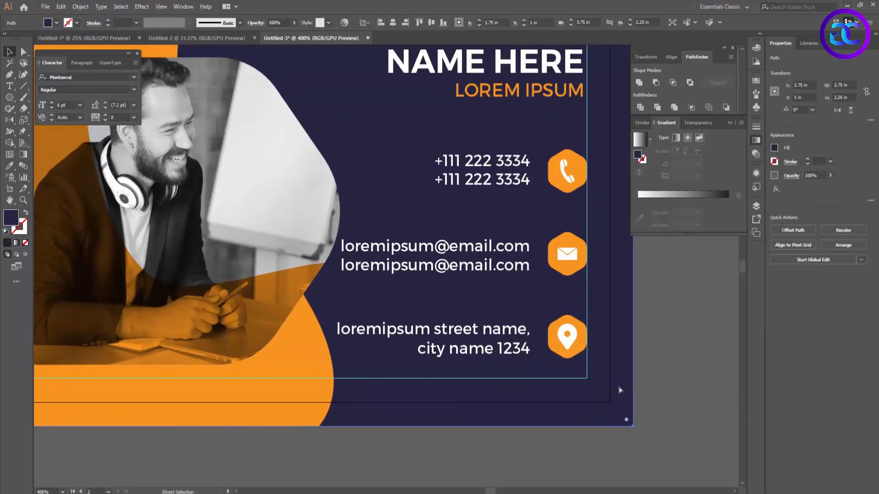
click(659, 384)
drag(645, 379, 462, 256)
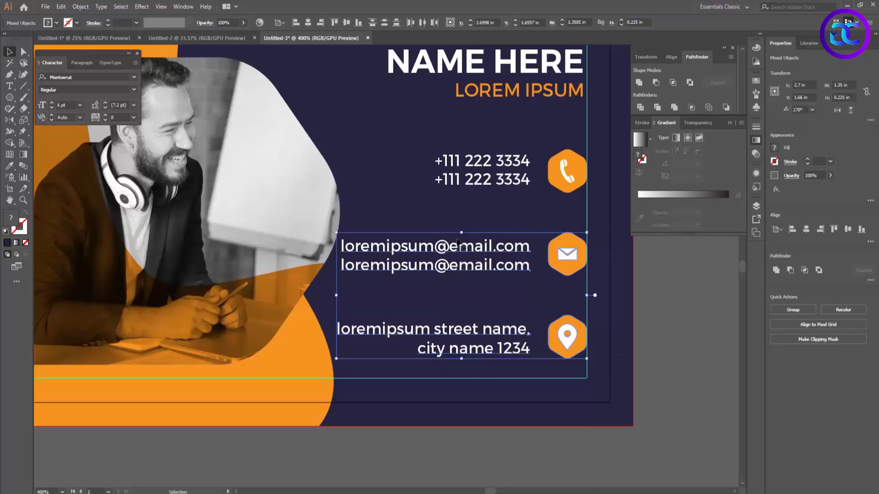
key(shift+Up)
drag(612, 354, 508, 316)
key(shift+Up)
click(622, 349)
Nudge the email and address rows with their icons down to even out the spacing between the three contact rows.
drag(623, 348, 474, 270)
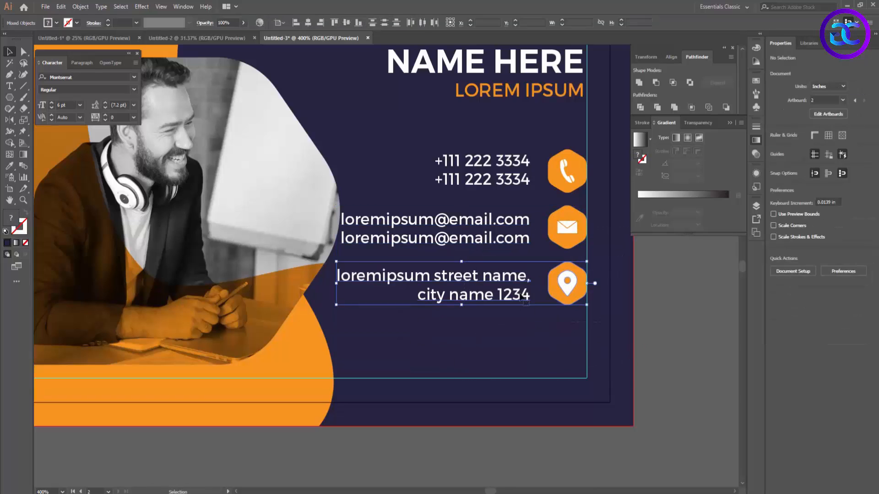
key(Down)
key(Down)
click(610, 306)
drag(479, 218, 478, 217)
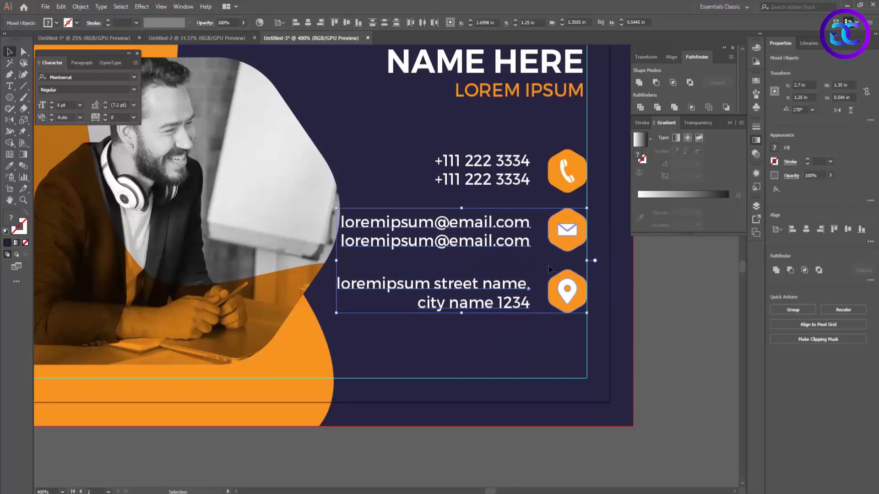
key(Down)
key(Down)
key(Down)
key(Down)
key(Down)
drag(606, 345, 485, 276)
key(Down)
key(Down)
key(Down)
Move all three contact rows and their icons down together toward the lower margin guide.
drag(473, 152, 472, 151)
key(Down)
key(shift+Down)
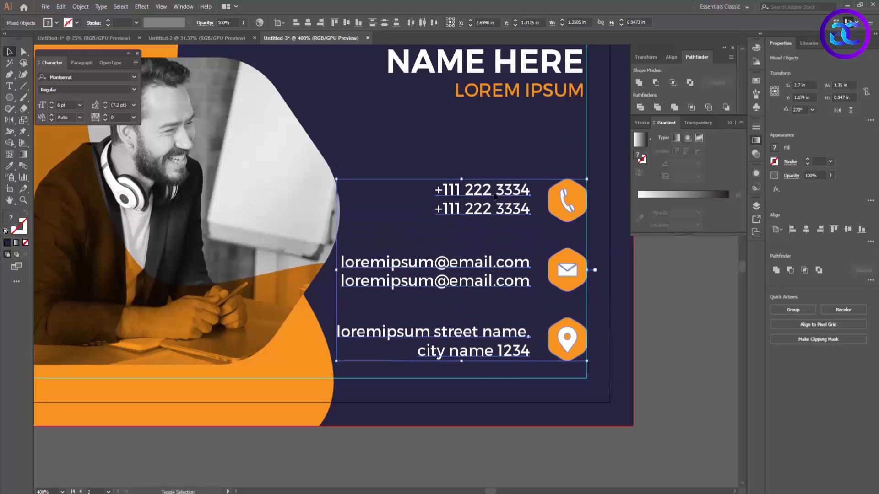
key(Up)
click(640, 303)
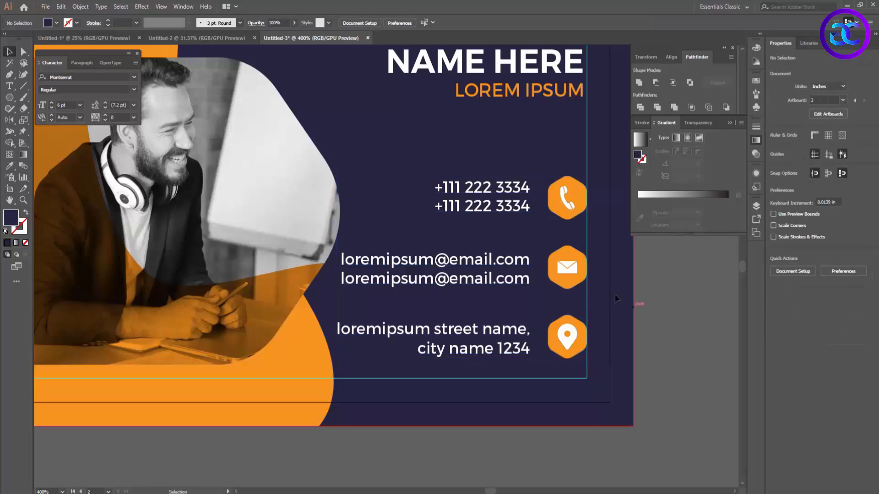
Draw a two-part divider below LOREM IPSUM from 0.417 × 0.056 in and 0.417 × 0.028 in rectangles, filled with the title's orange.
drag(616, 300, 609, 341)
right_click(11, 100)
click(35, 100)
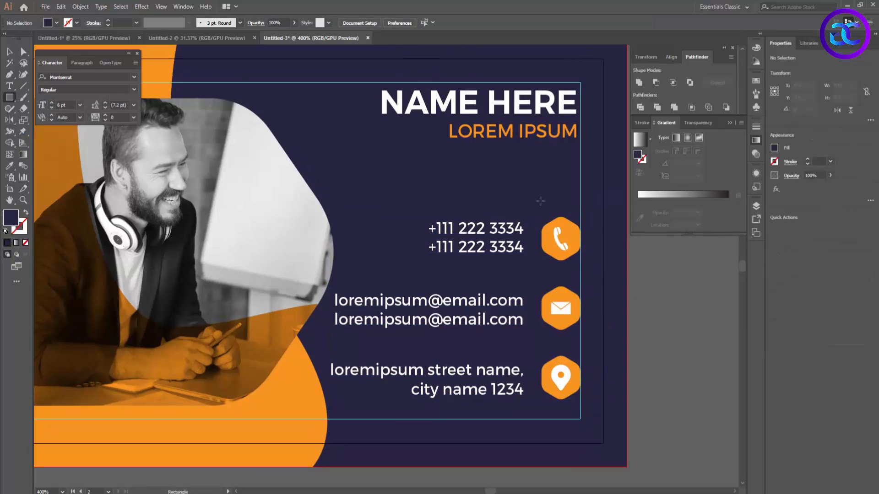
mouse_move(563, 174)
mouse_down()
mouse_move(397, 171)
mouse_move(431, 158)
mouse_up()
key(i)
click(491, 133)
key(v)
click(539, 182)
scroll(500, 178, up, 2)
Sample the navy background onto the thinner divider bar and lighten it to a muted purple-blue.
key(i)
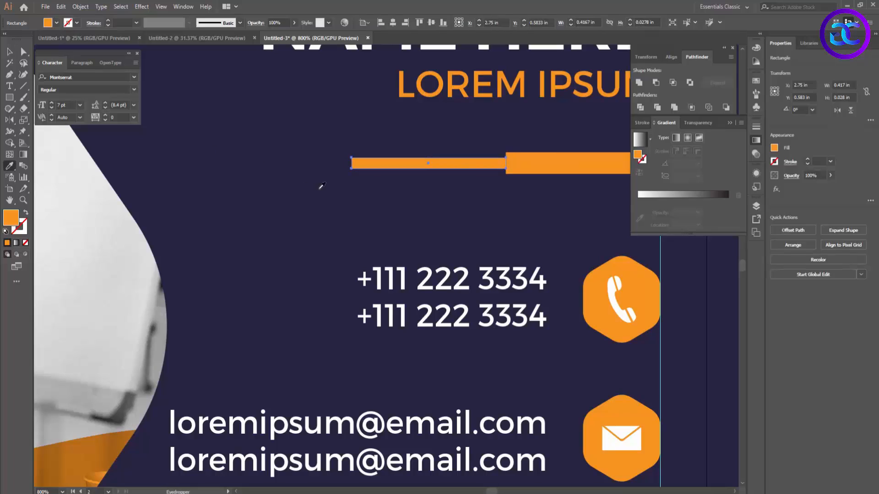
click(320, 188)
double_click(13, 217)
drag(368, 264, 361, 257)
click(537, 192)
key(v)
click(464, 250)
scroll(439, 251, down, 3)
scroll(446, 258, up, 5)
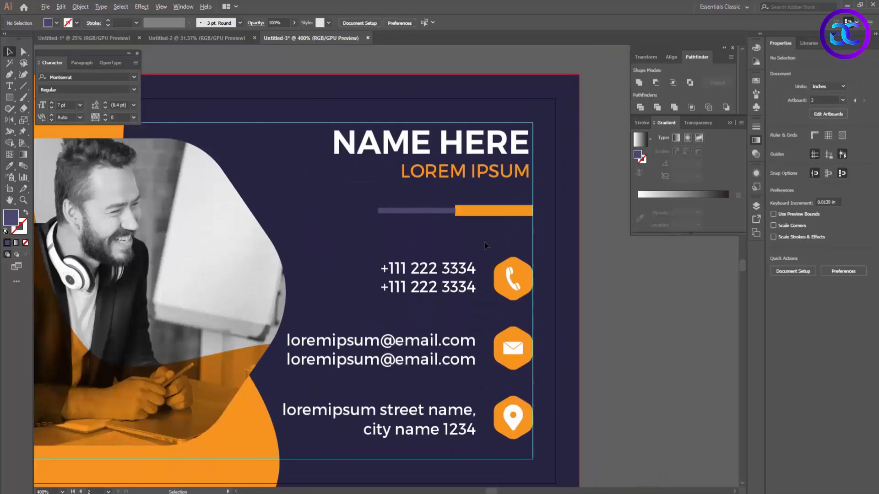
click(526, 183)
drag(567, 161, 568, 172)
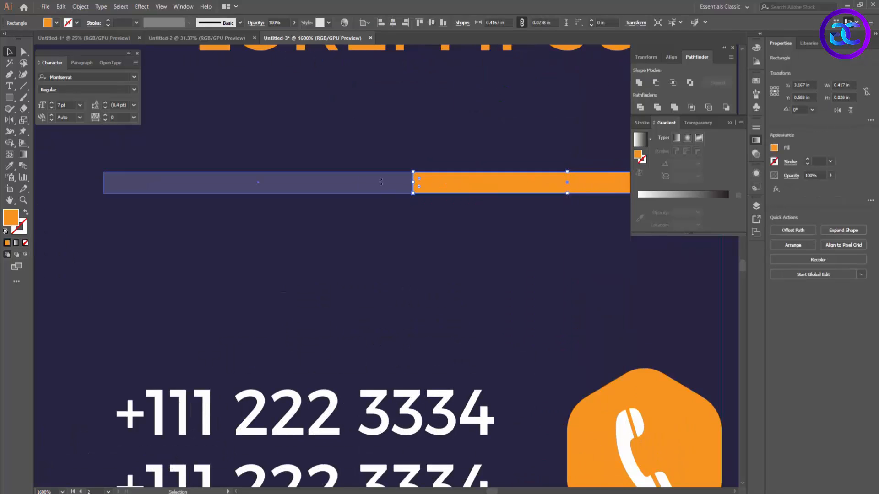
click(257, 183)
drag(258, 172, 257, 180)
key(ctrl+z)
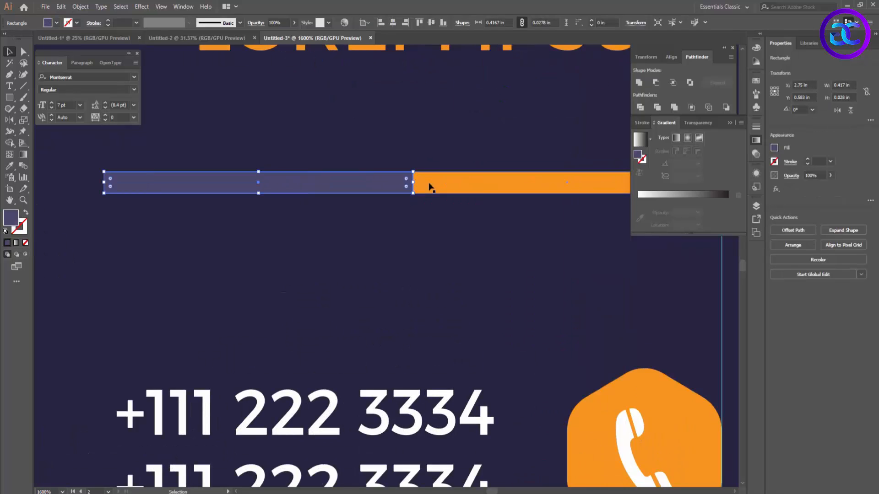
key(ctrl+z)
Round the two left corners of the thick orange bar fully, with a radius of about 0.03 in.
key(a)
click(459, 239)
scroll(407, 249, down, 2)
scroll(435, 219, up, 2)
click(396, 205)
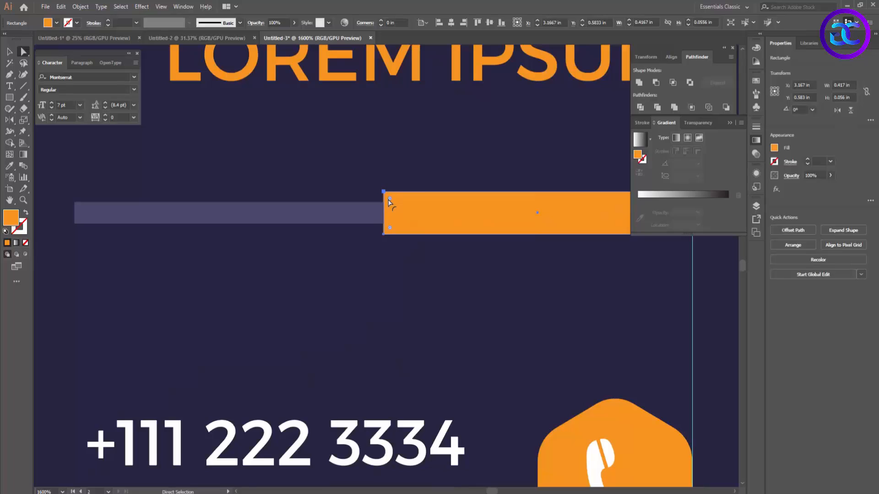
drag(389, 228, 414, 223)
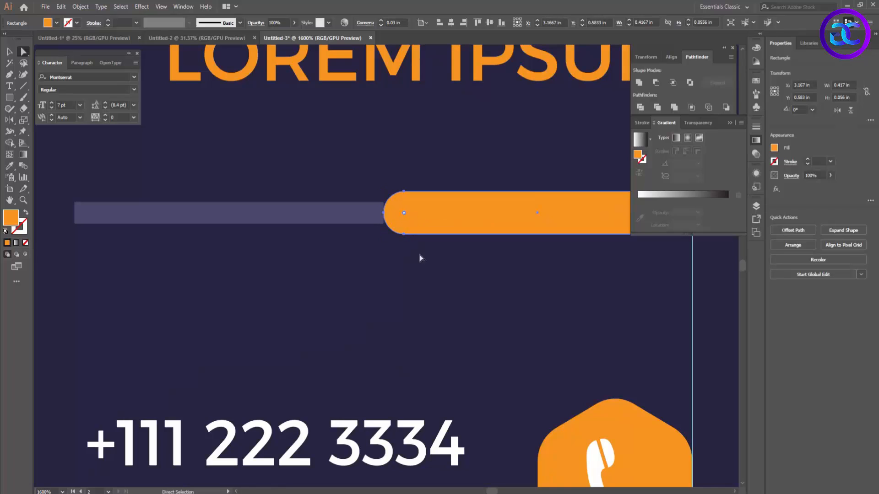
click(409, 281)
Shift the thin bar about 0.014 in right so it overlaps the orange bar's rounded end, and place it behind.
drag(405, 280, 310, 303)
drag(247, 246, 274, 246)
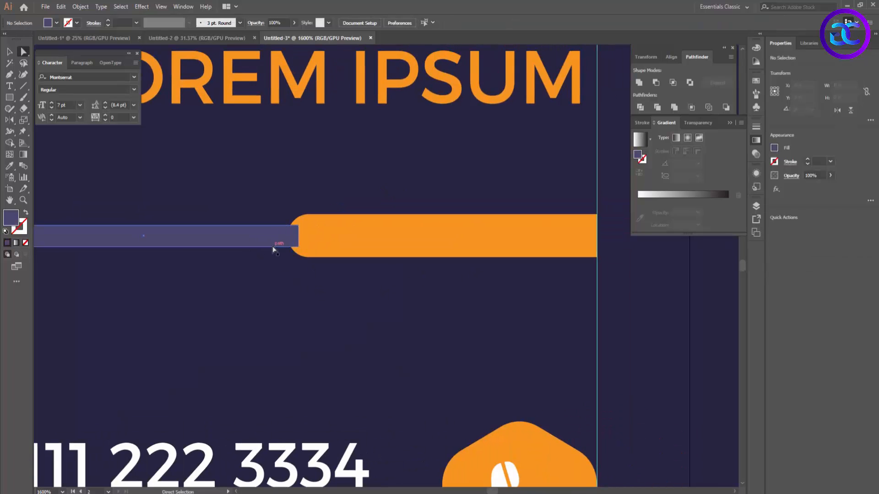
scroll(334, 302, left, 3)
click(334, 302)
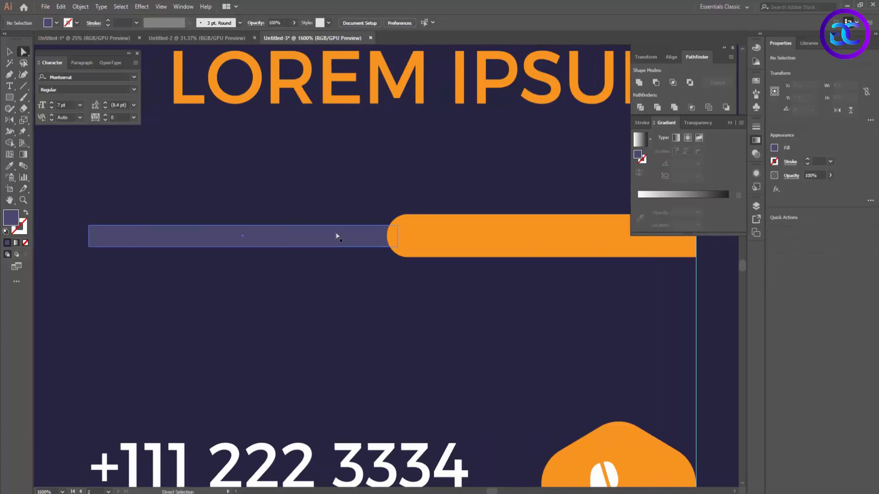
Set the thin divider bar's fill color to #4C4C72.
click(337, 236)
double_click(12, 218)
click(537, 193)
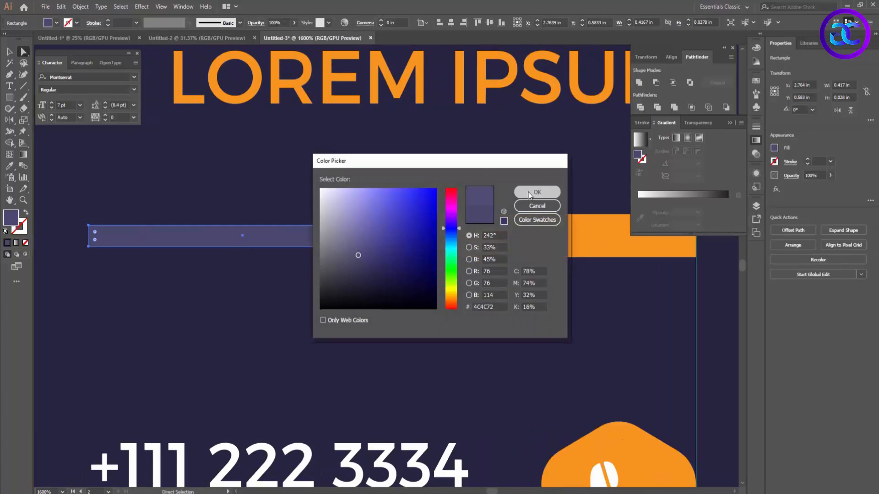
click(335, 325)
key(v)
scroll(320, 328, down, 5)
scroll(368, 341, down, 2)
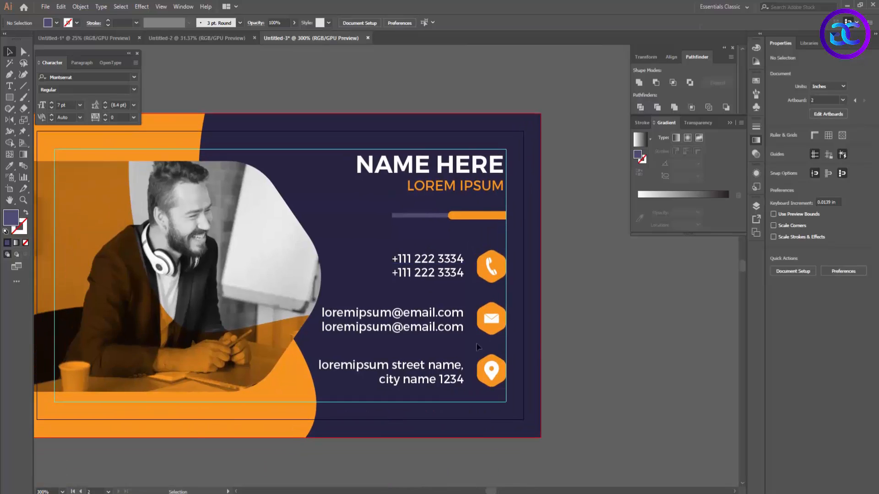
scroll(574, 358, down, 1)
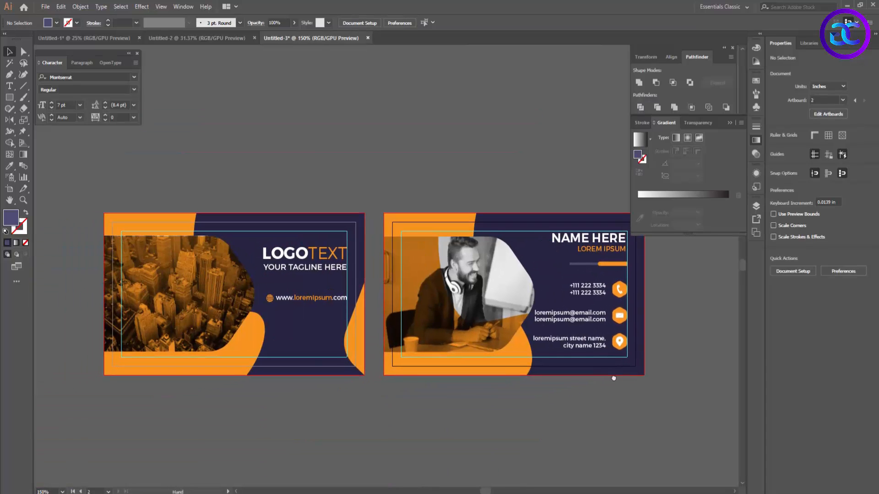